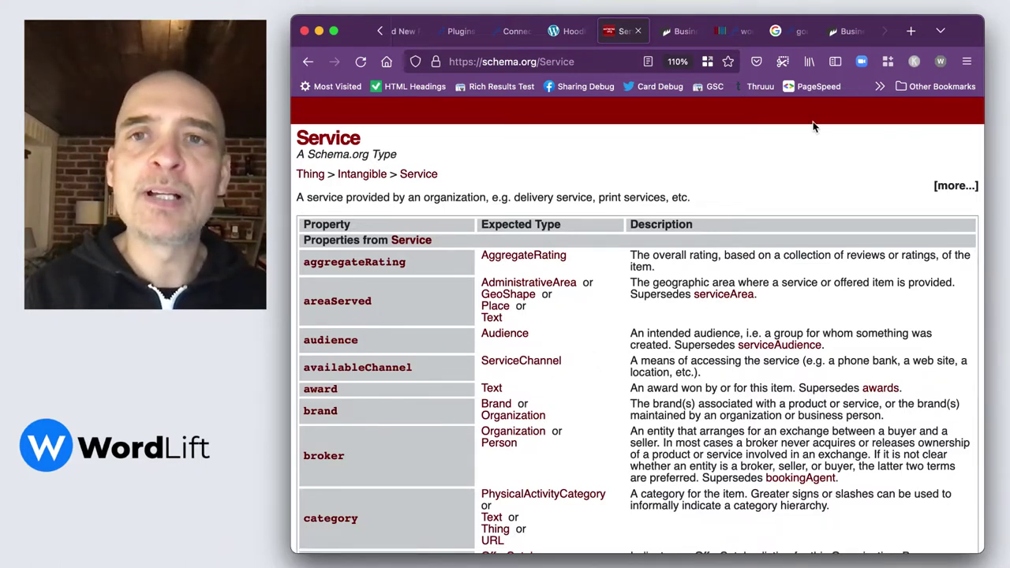
Open the Business Storytelling Coach page in the WordPress editor.
click(848, 31)
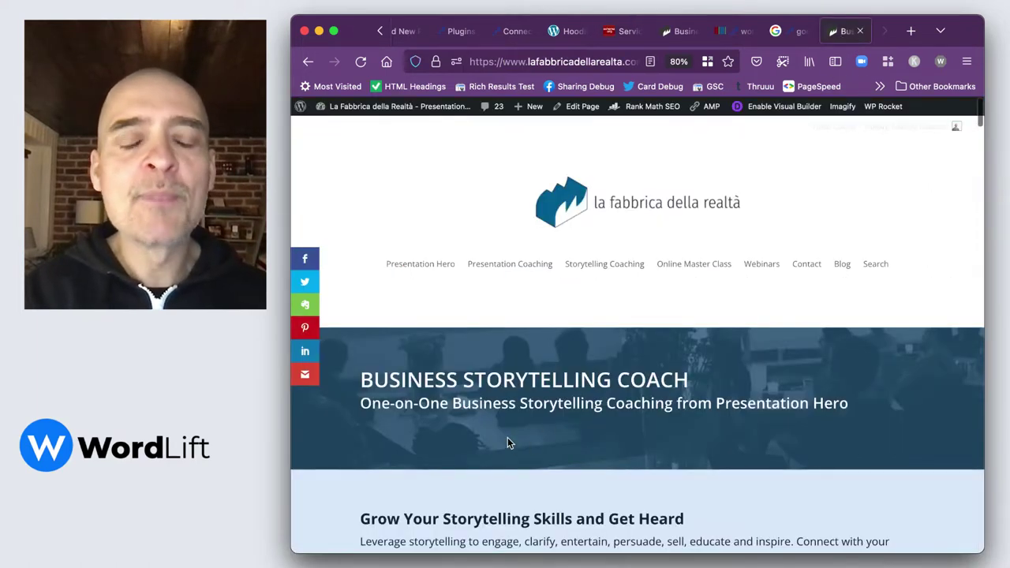
scroll(507, 437, down, 1)
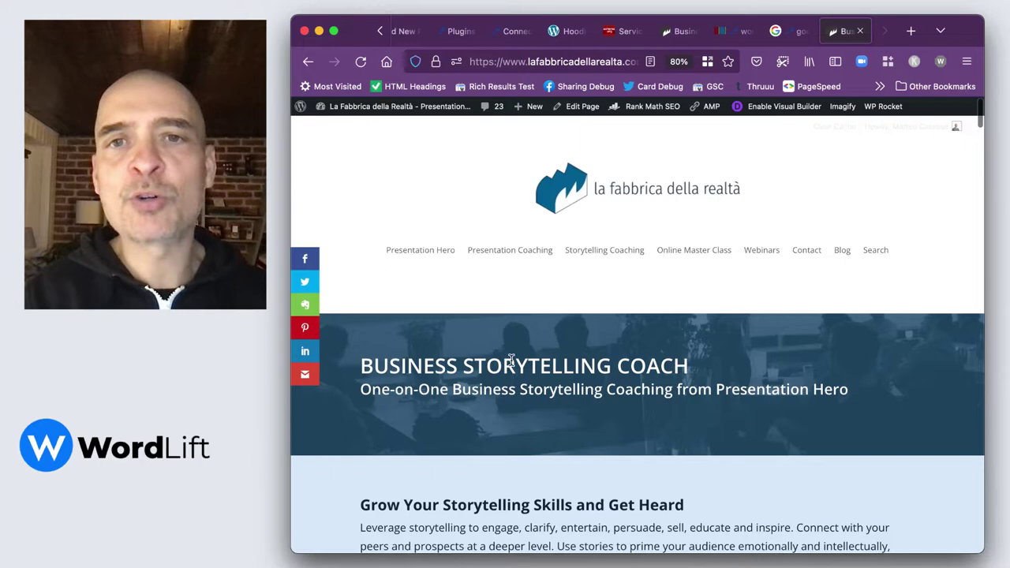
click(678, 35)
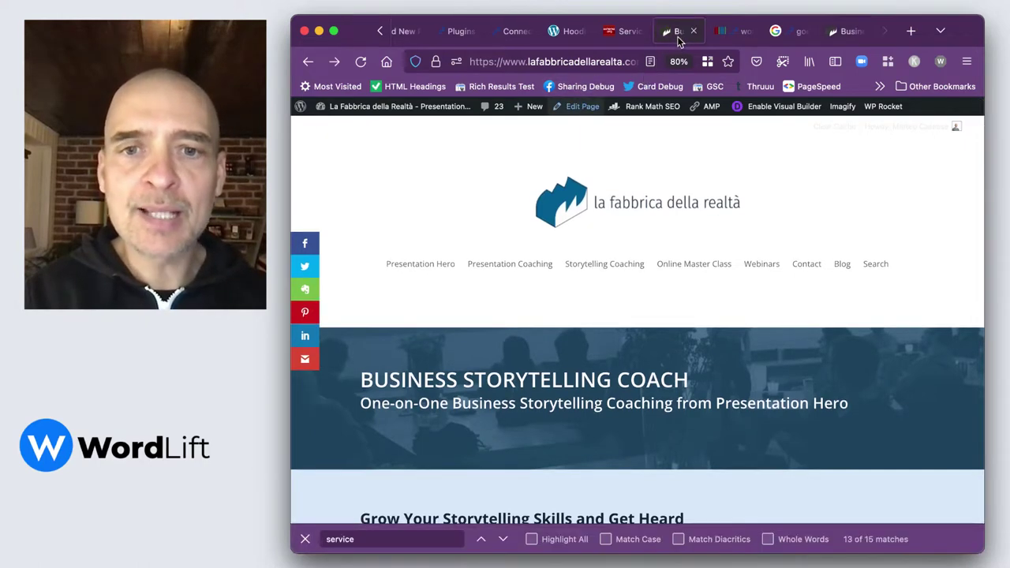
click(581, 112)
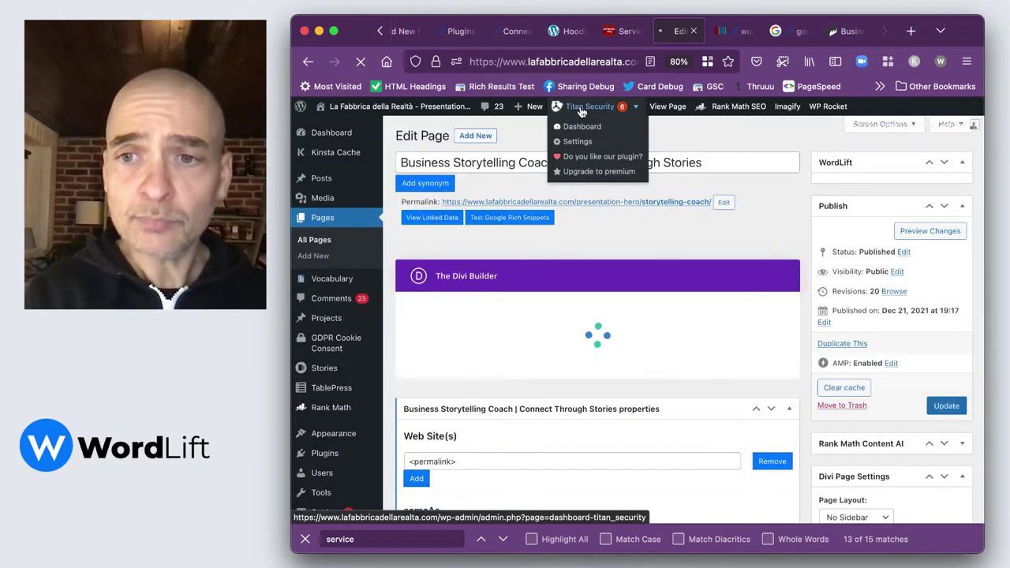
Scroll the editor sidebar to the Entity Types box, which shows Article and FAQPage.
scroll(850, 385, down, 1)
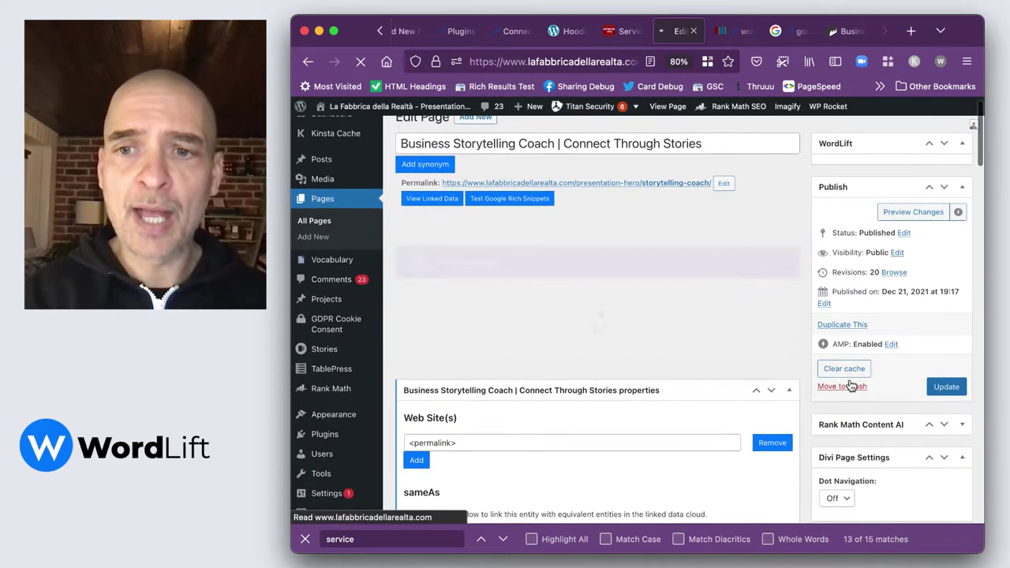
scroll(850, 384, down, 5)
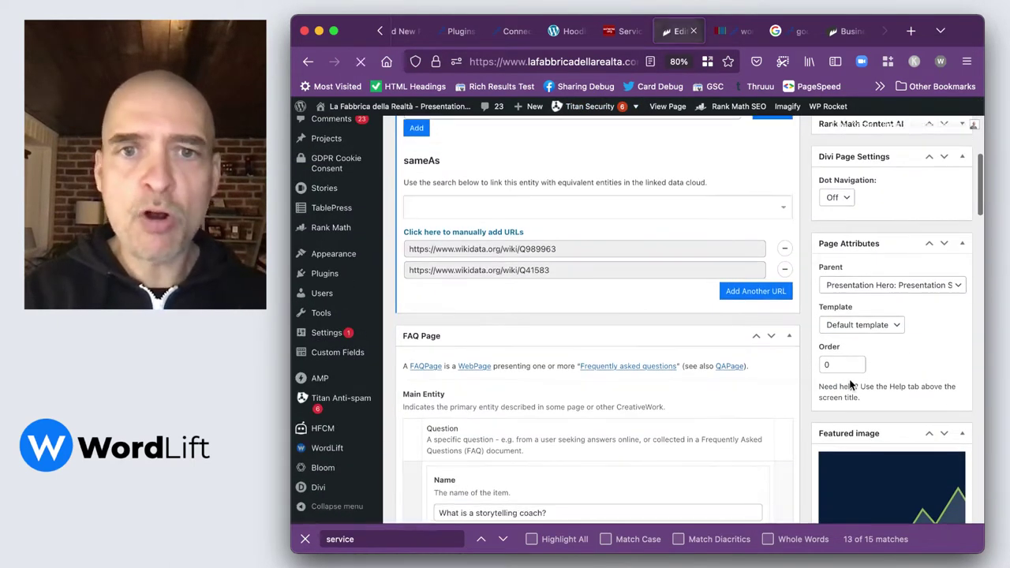
scroll(850, 384, up, 3)
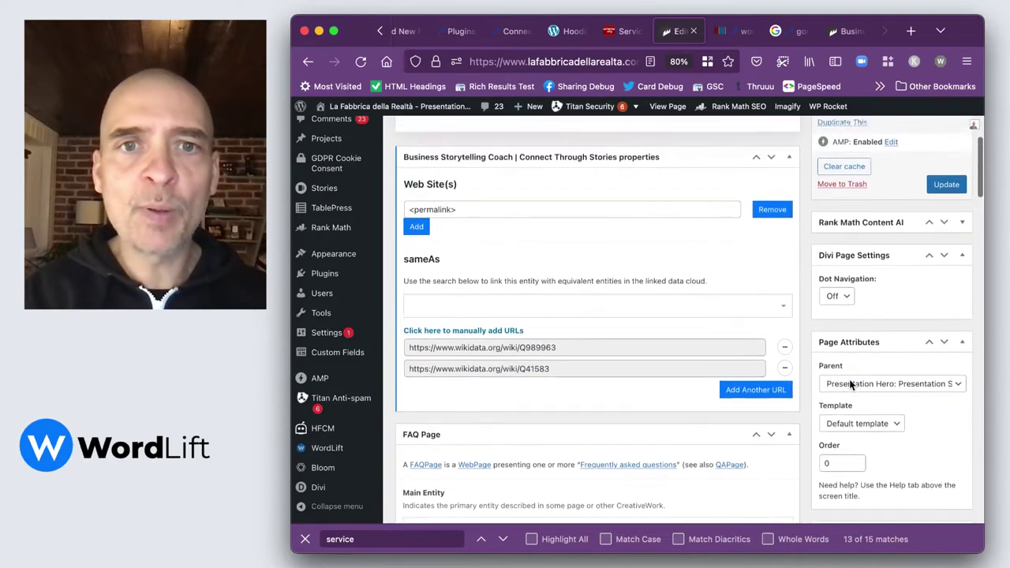
scroll(849, 379, down, 3)
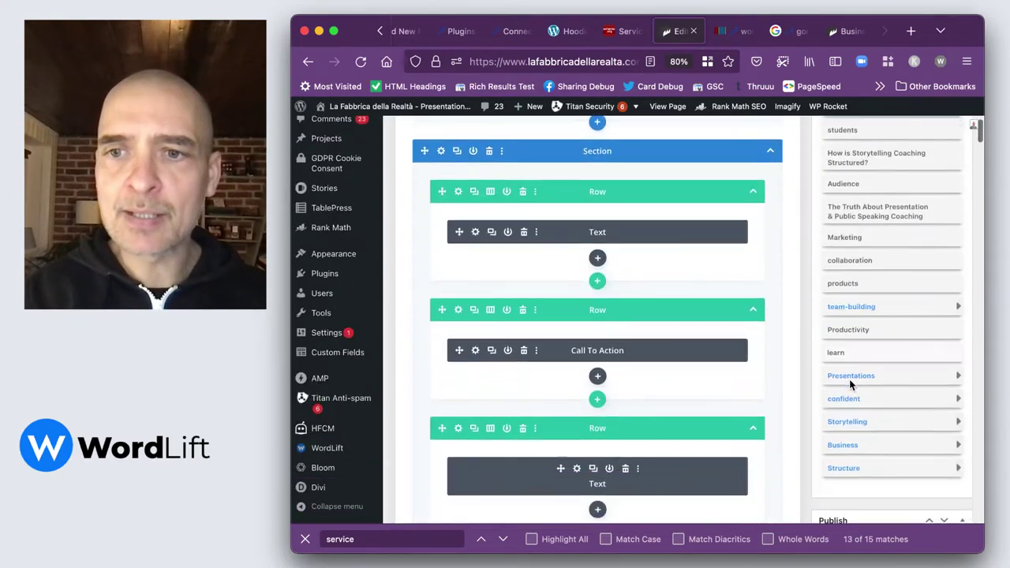
scroll(850, 379, down, 5)
scroll(877, 236, up, 2)
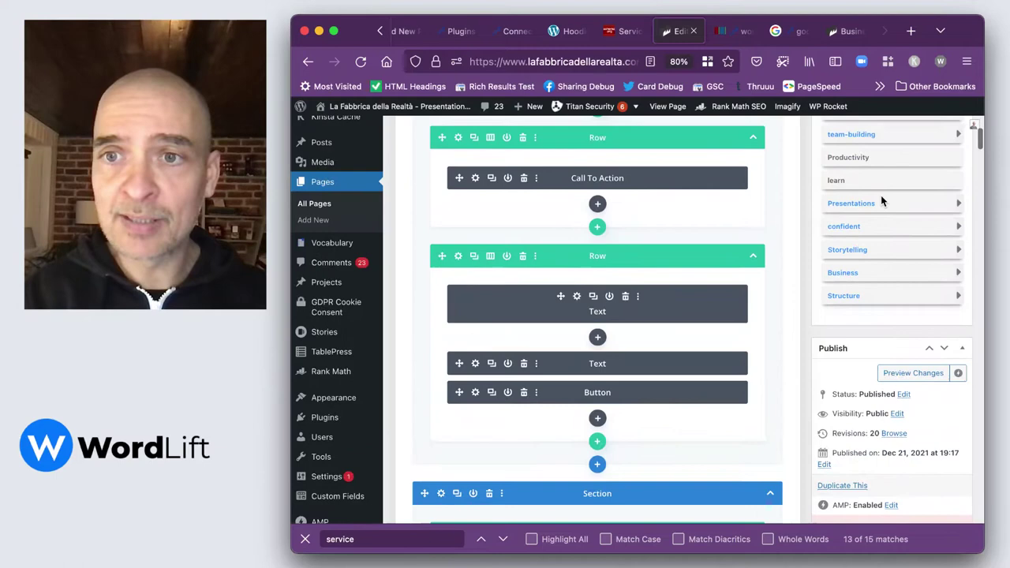
scroll(887, 263, up, 2)
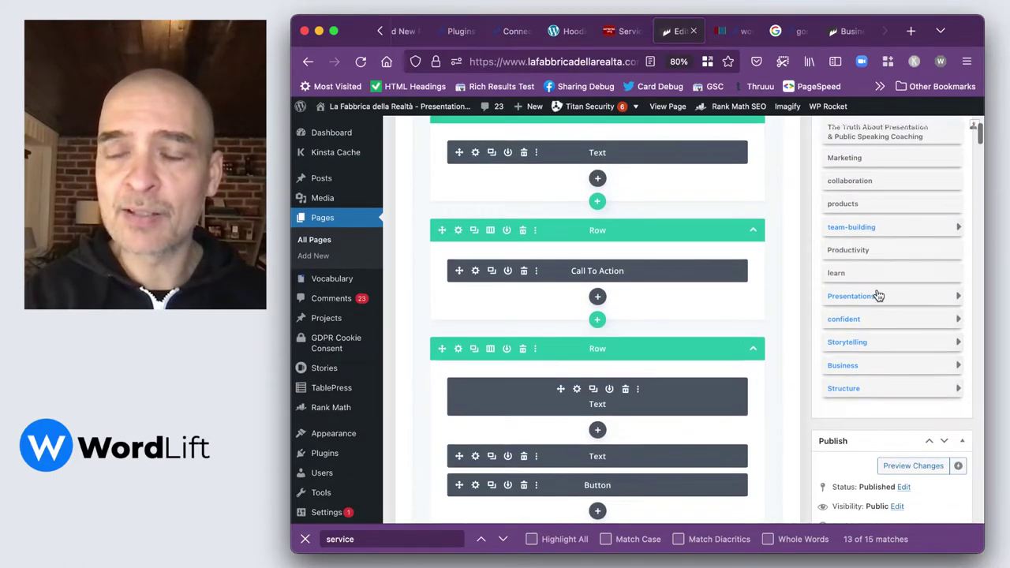
scroll(879, 296, down, 10)
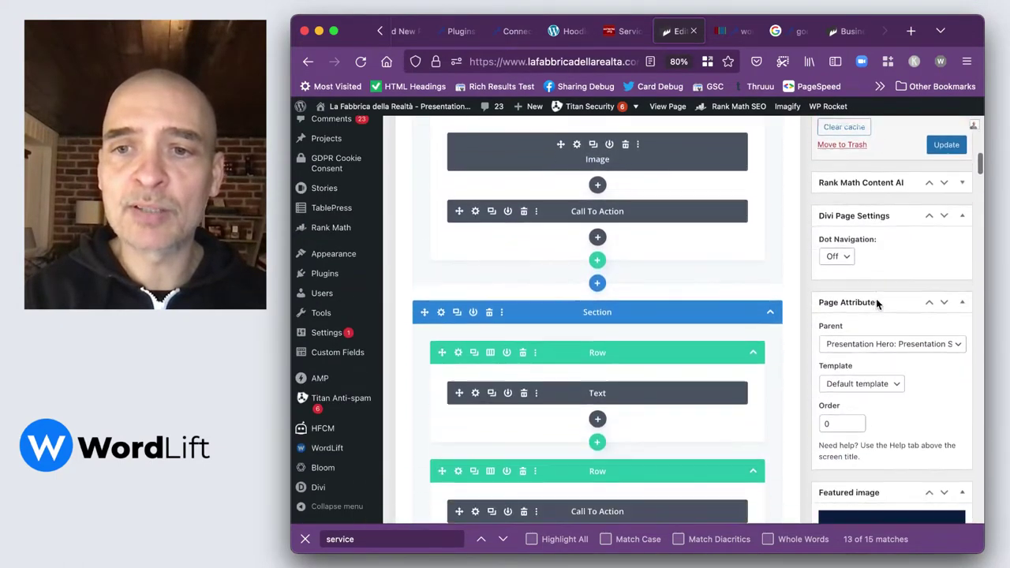
scroll(876, 302, down, 8)
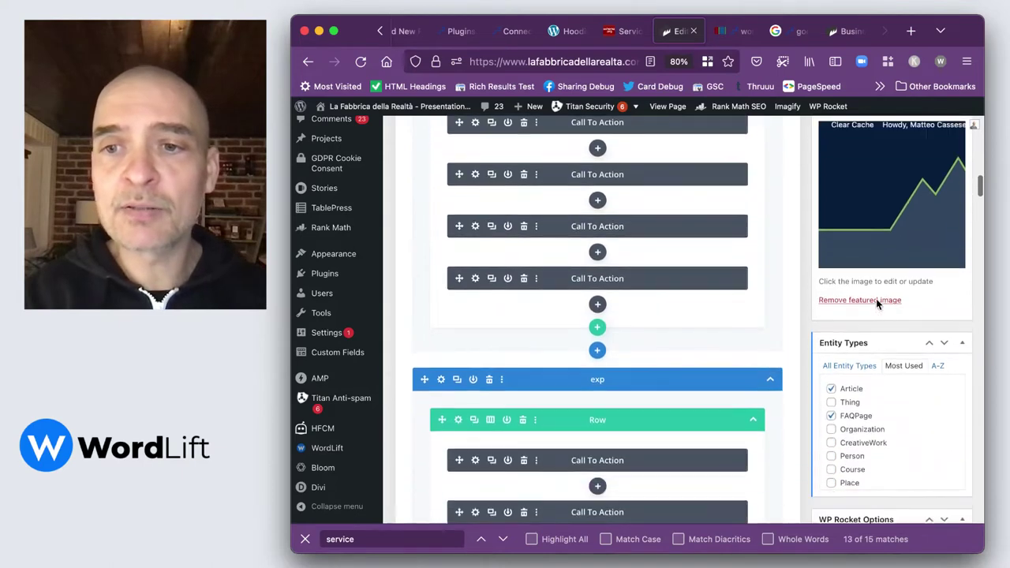
scroll(877, 299, down, 1)
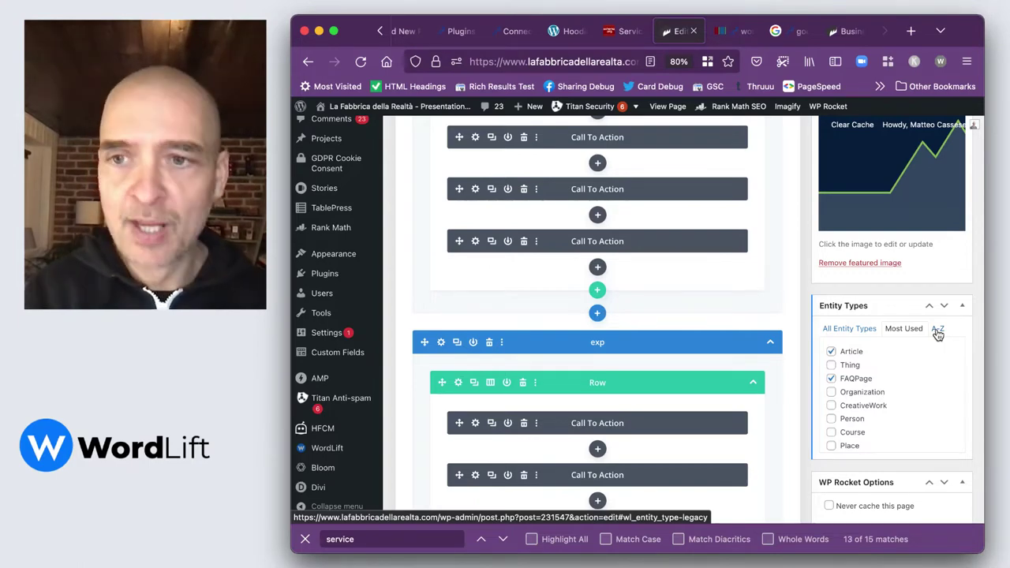
Tick Service in the A-Z Entity Types list, alongside Article and FAQPage.
click(937, 329)
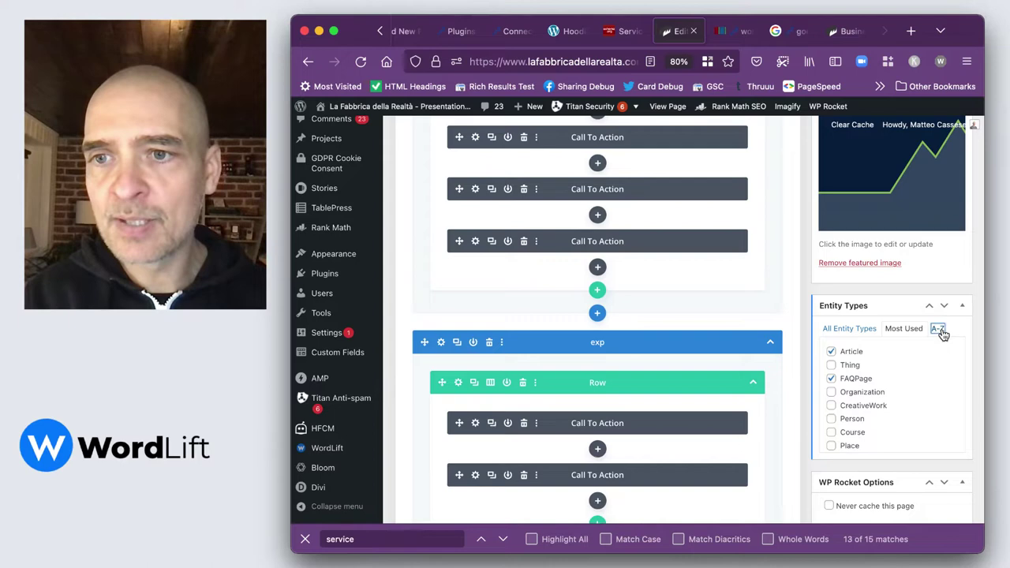
key(ctrl+f)
text(ser)
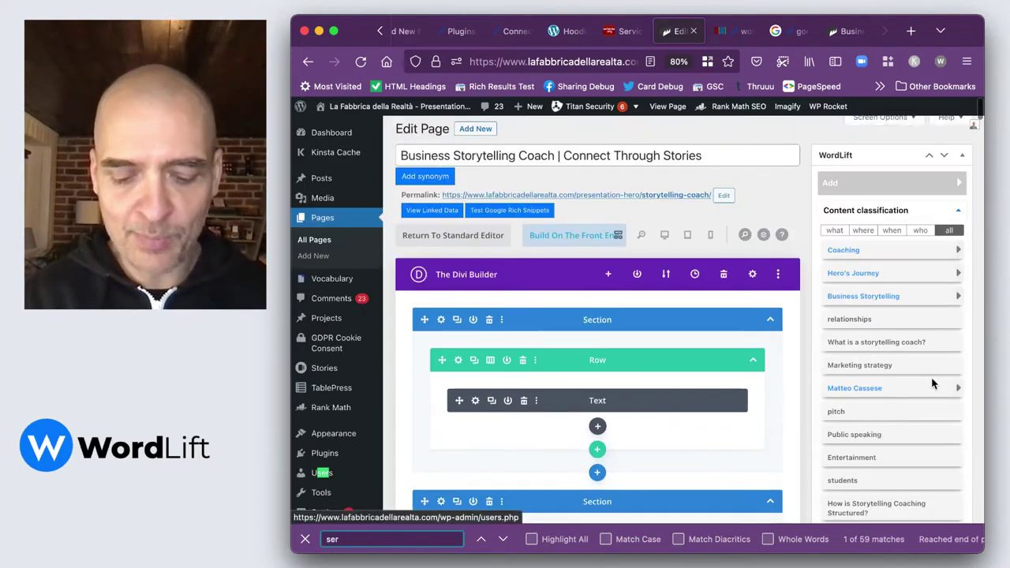
text(vice)
key(Return)
key(Return)
key(Return)
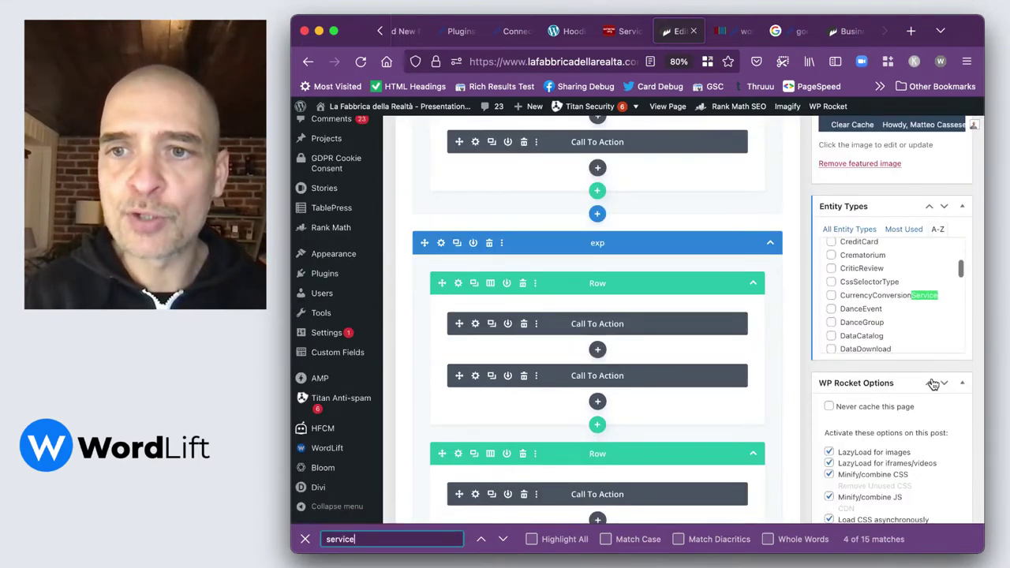
key(Return)
key(Return)
key(Return)
key(Return)
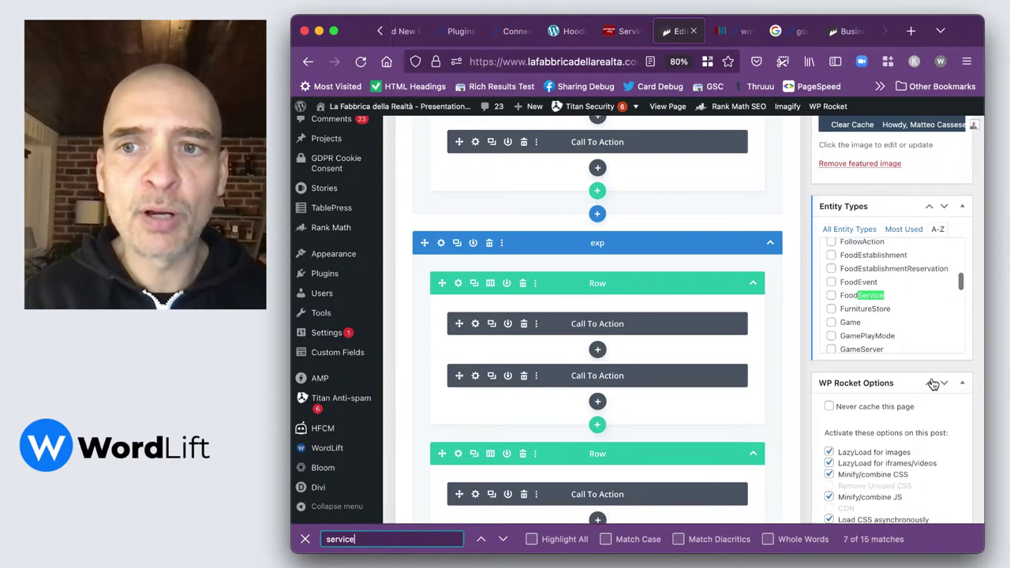
key(Return)
key(Return)
key(Return)
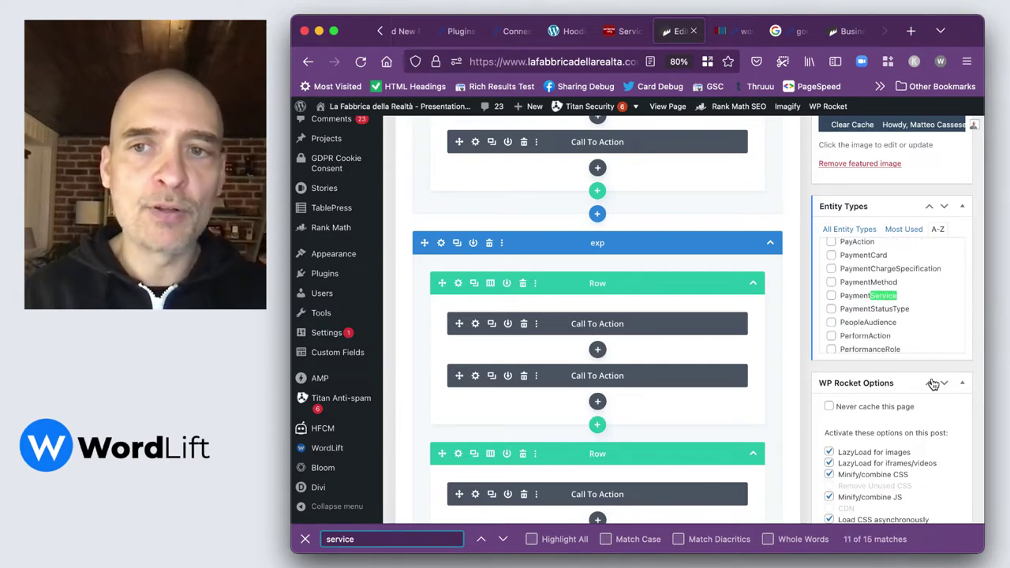
key(Return)
key(Return)
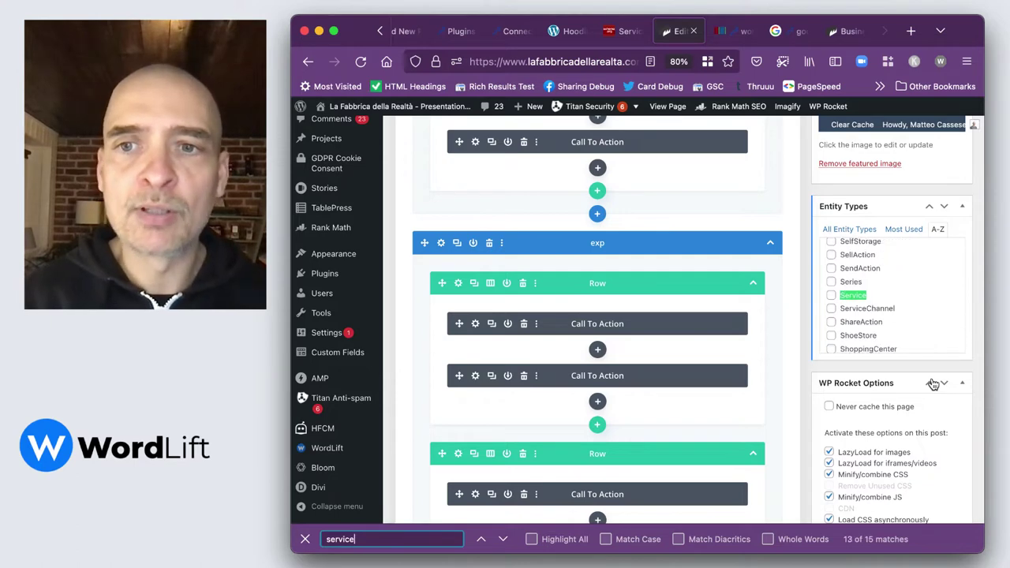
click(831, 295)
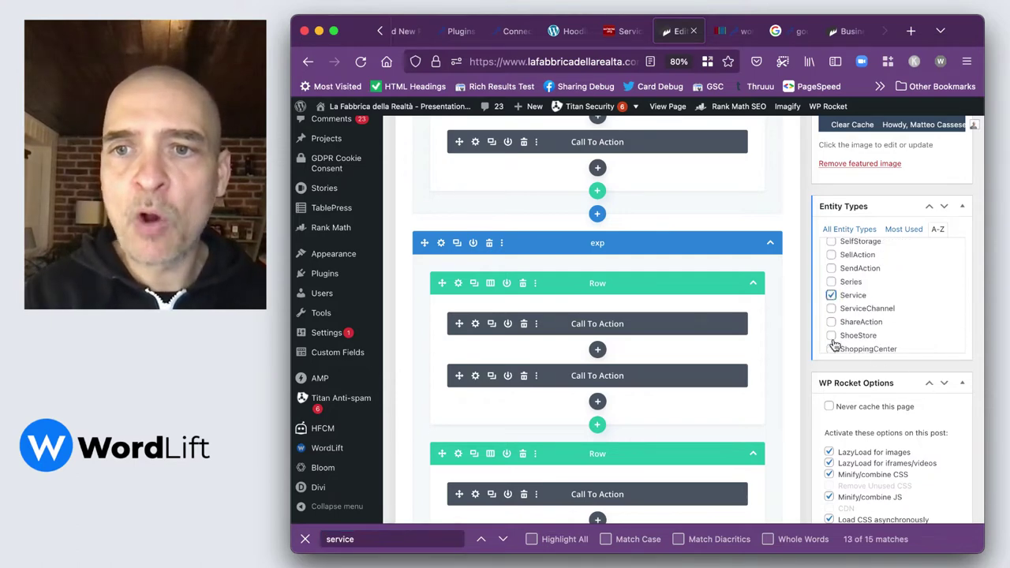
Add three empty URL rows under the Service's Area Served property.
scroll(810, 421, down, 10)
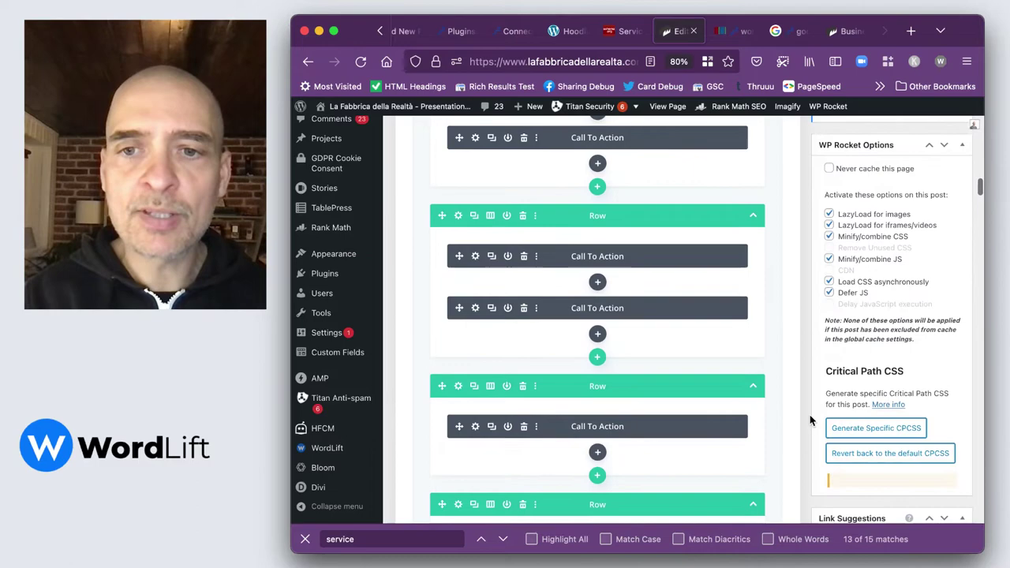
scroll(810, 418, down, 10)
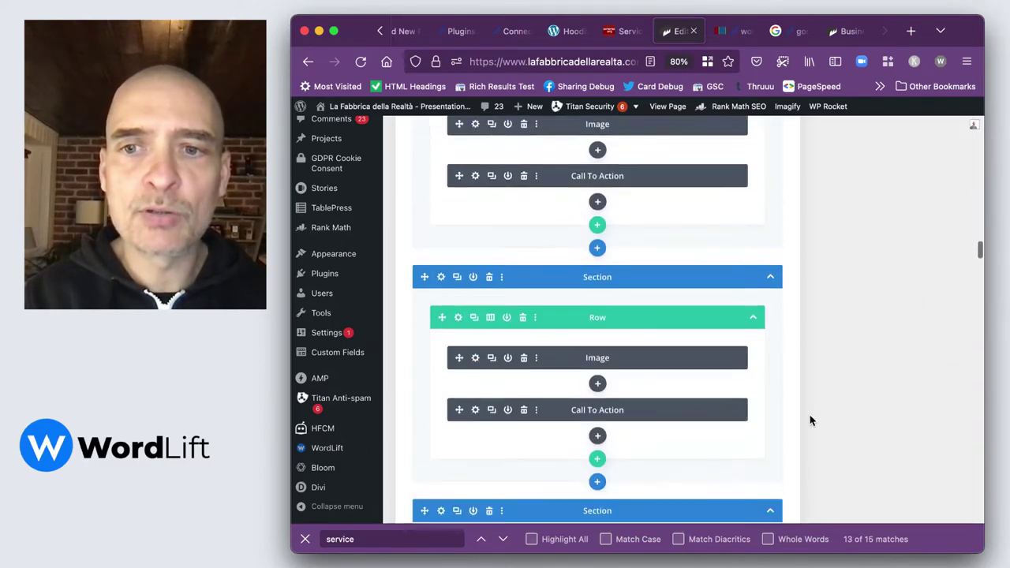
scroll(810, 421, down, 5)
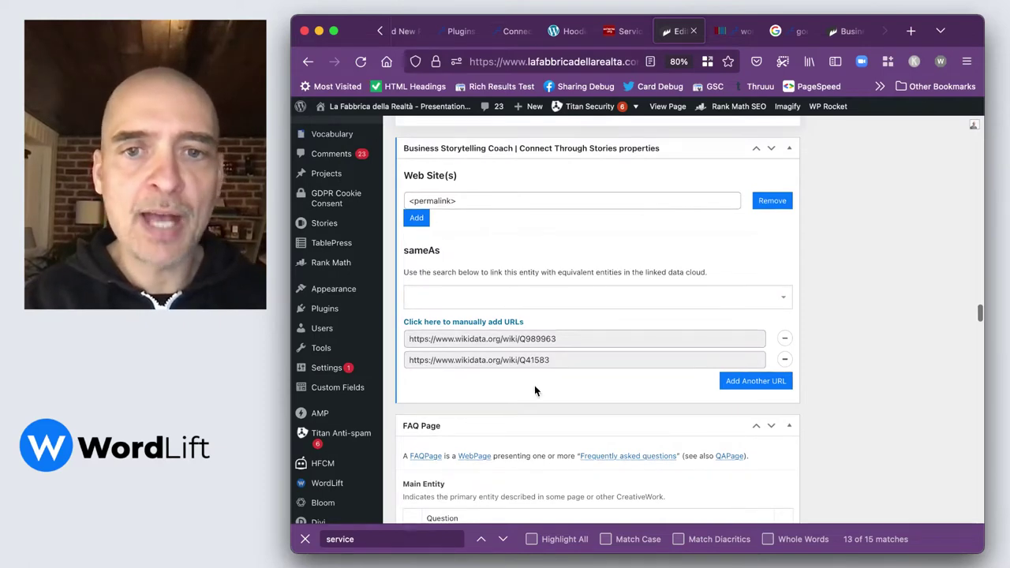
scroll(535, 389, down, 3)
scroll(535, 387, down, 4)
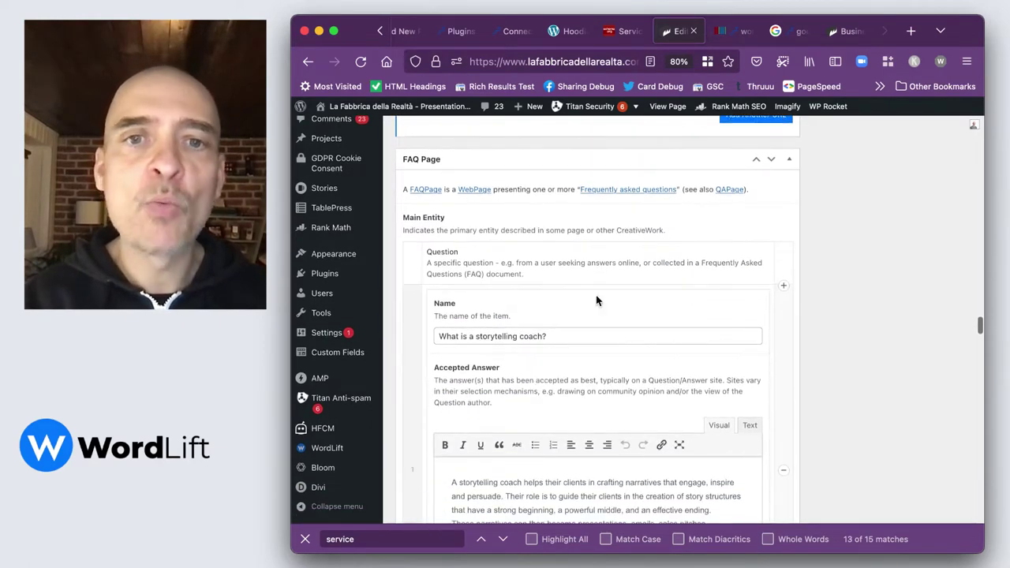
scroll(838, 375, down, 15)
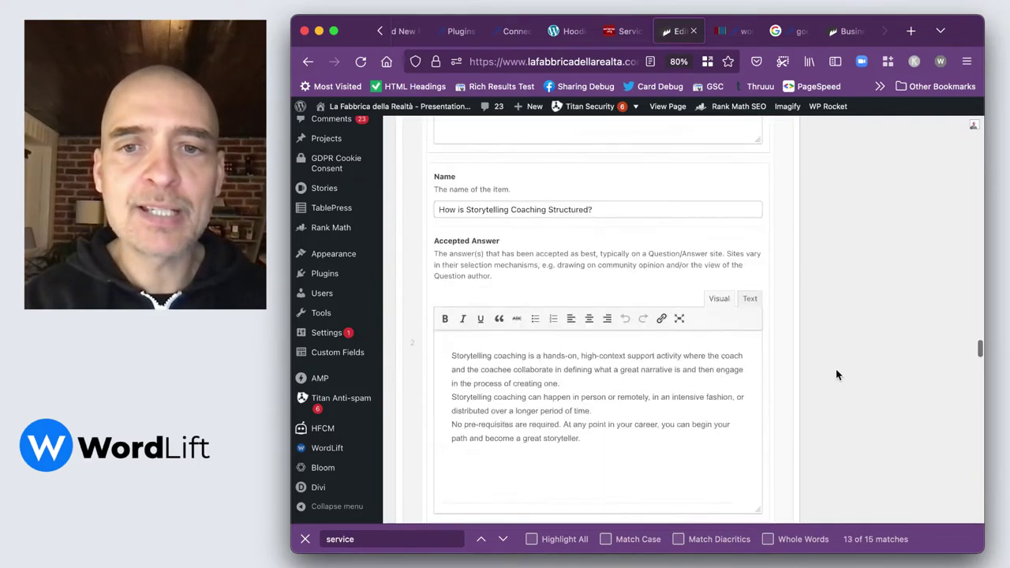
scroll(836, 369, down, 2)
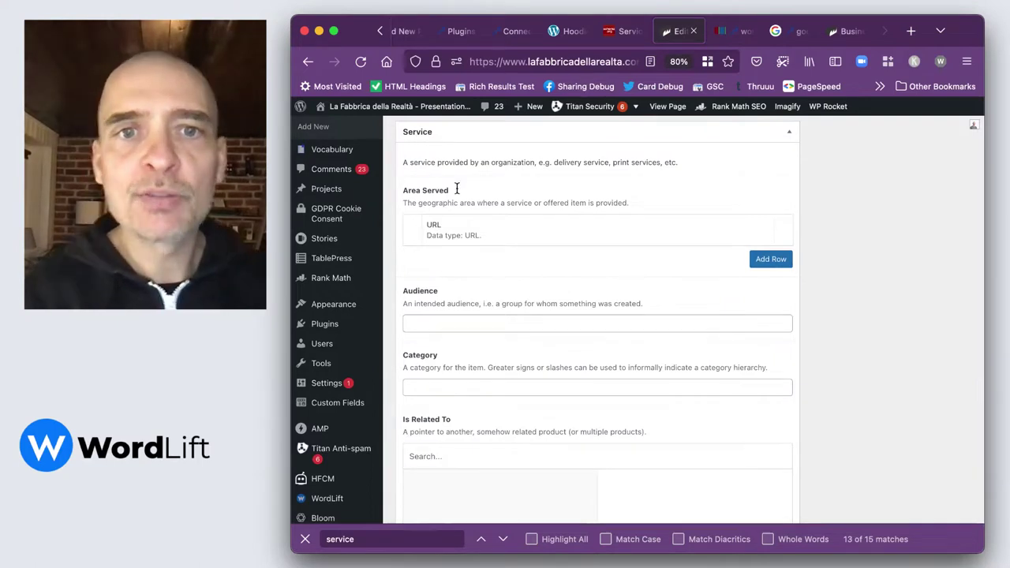
click(764, 260)
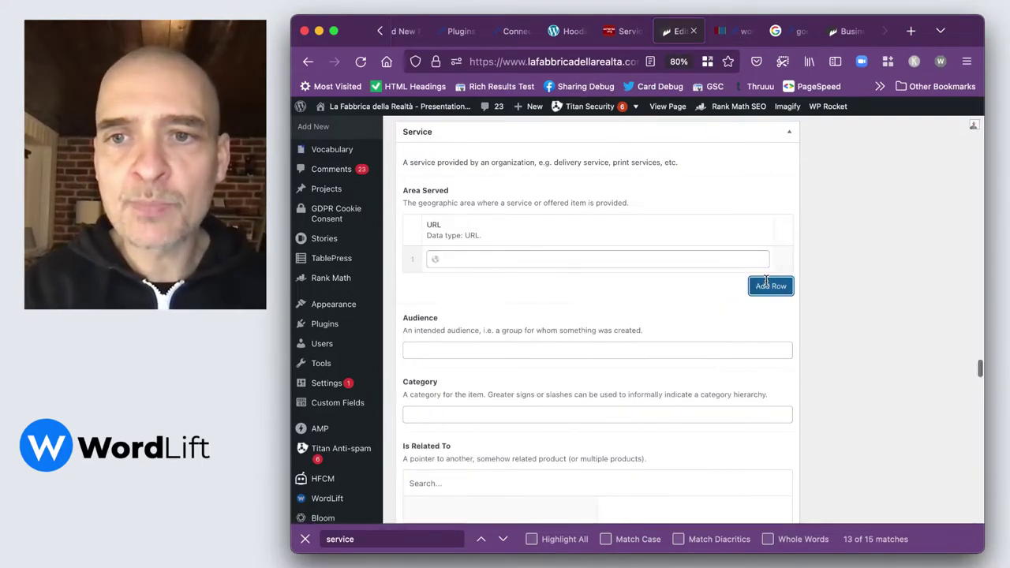
click(766, 289)
click(768, 317)
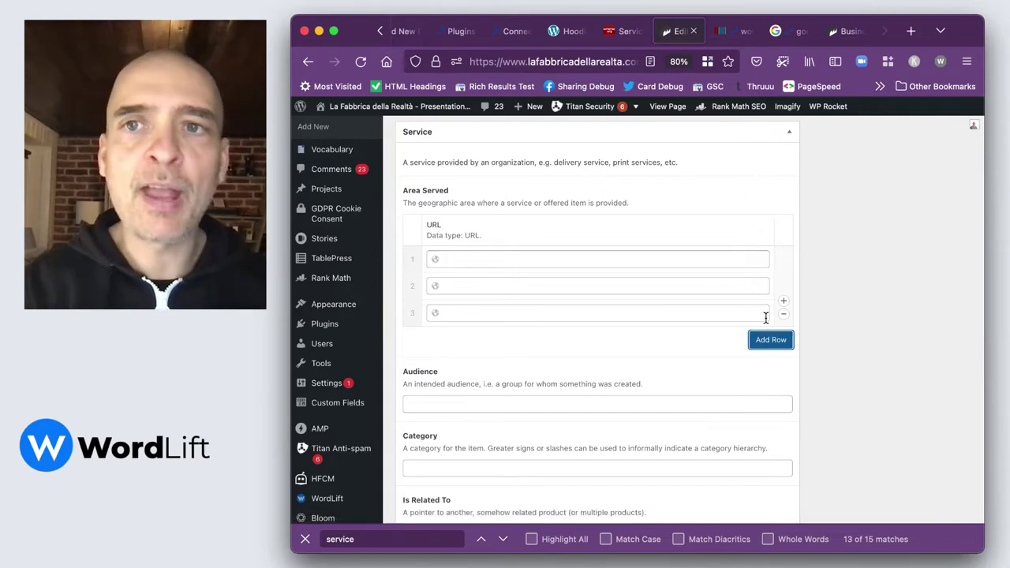
mouse_move(777, 109)
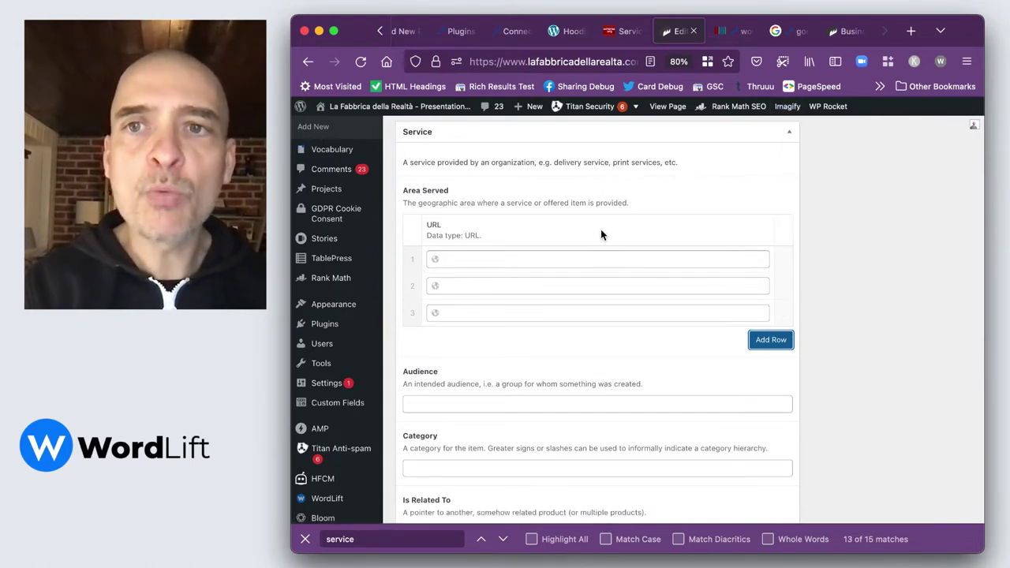
click(728, 32)
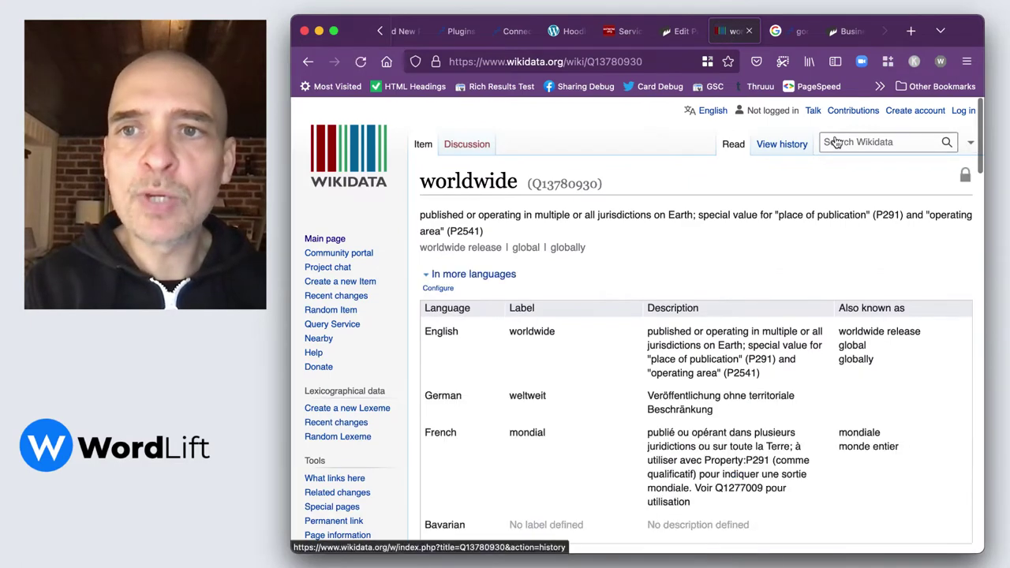
click(835, 137)
text(italy)
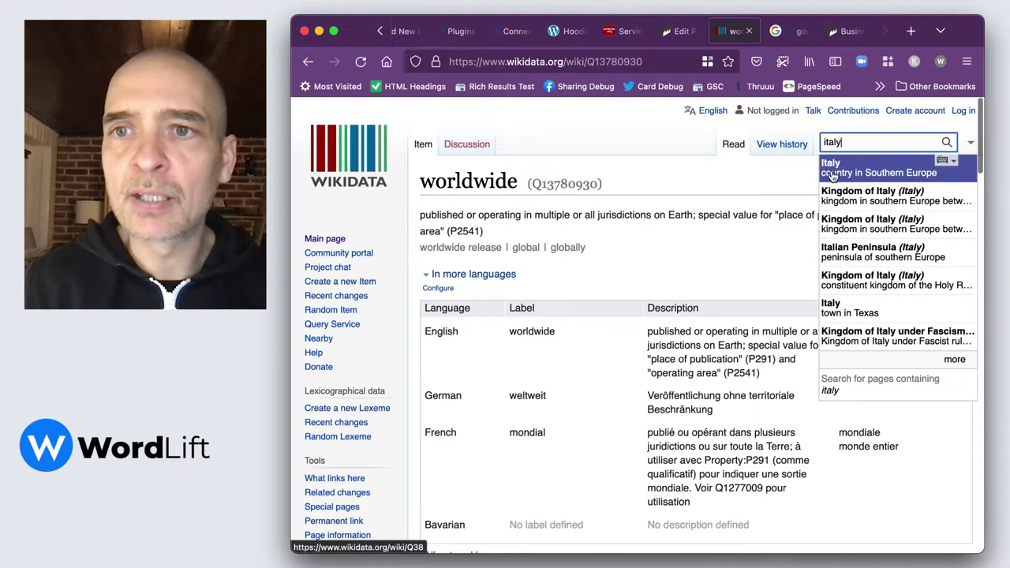
click(835, 175)
click(553, 66)
key(super+c)
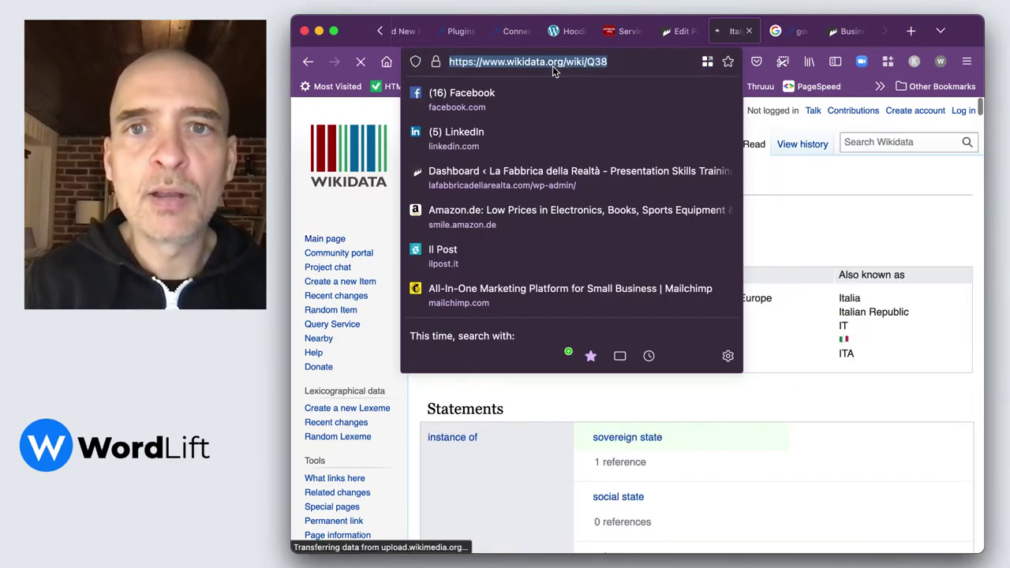
click(679, 31)
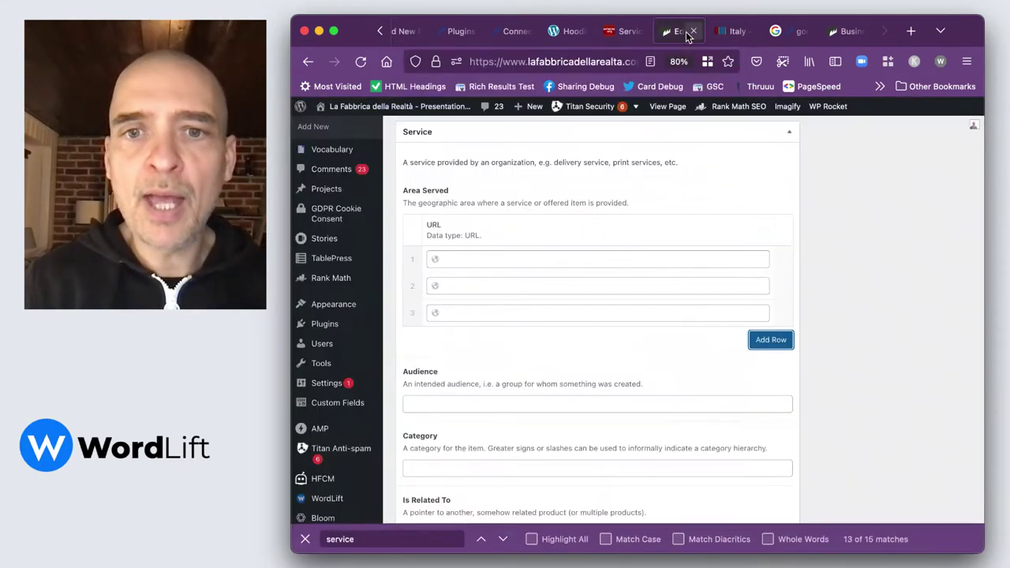
key(super+v)
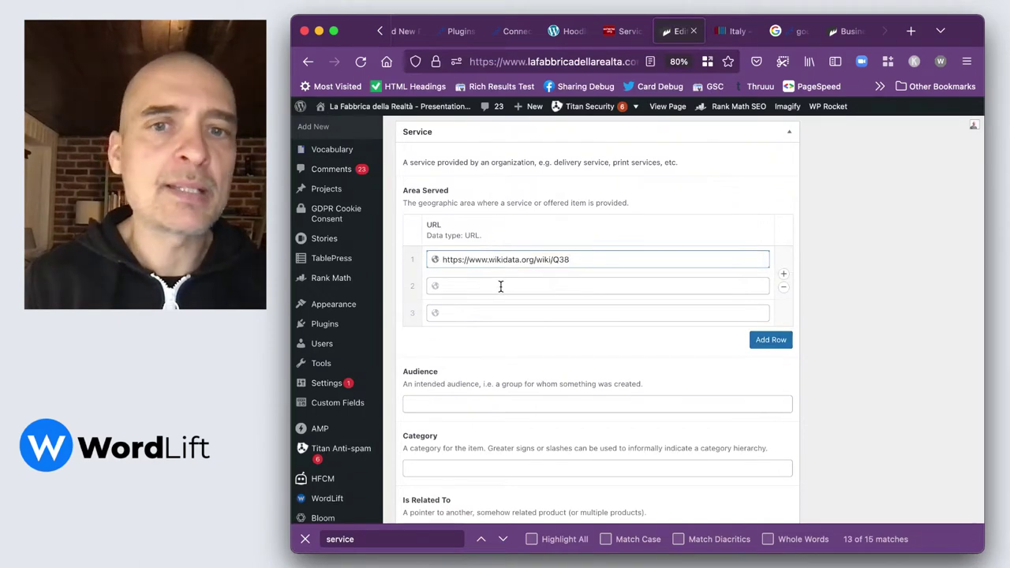
click(501, 287)
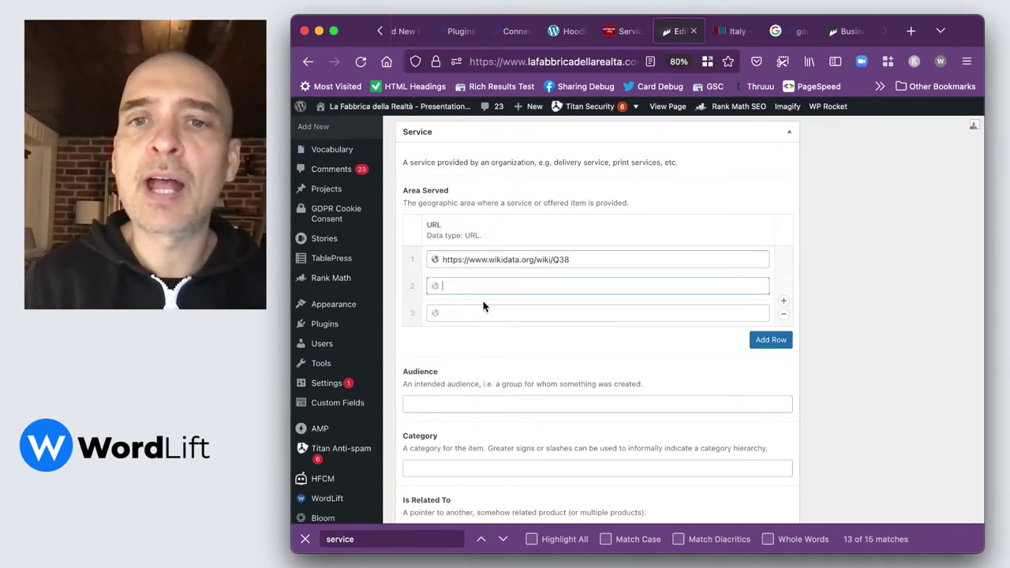
Look up 'worldwide' on Wikidata and copy its Q13780930 item address.
click(734, 31)
click(837, 143)
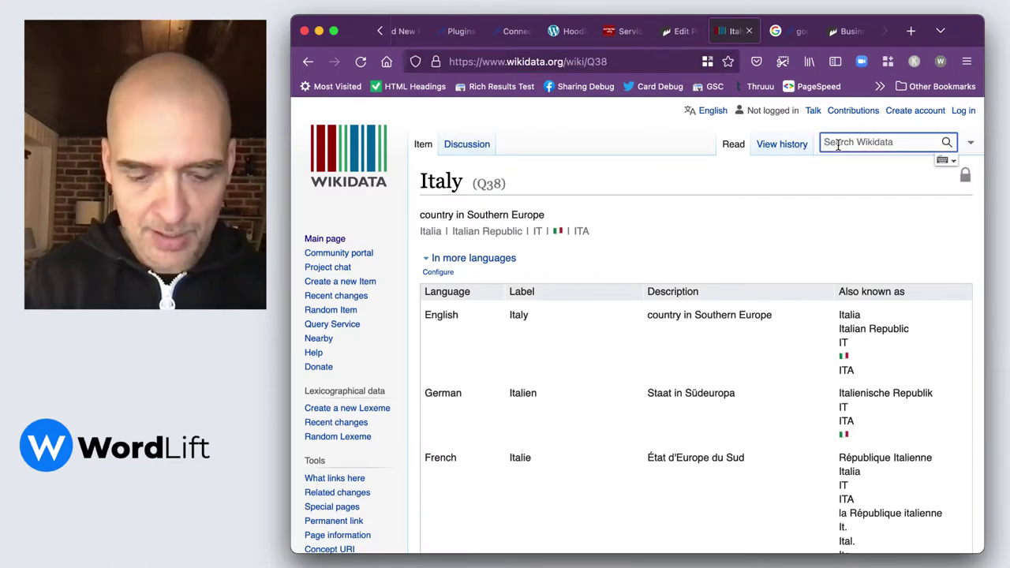
text(wor)
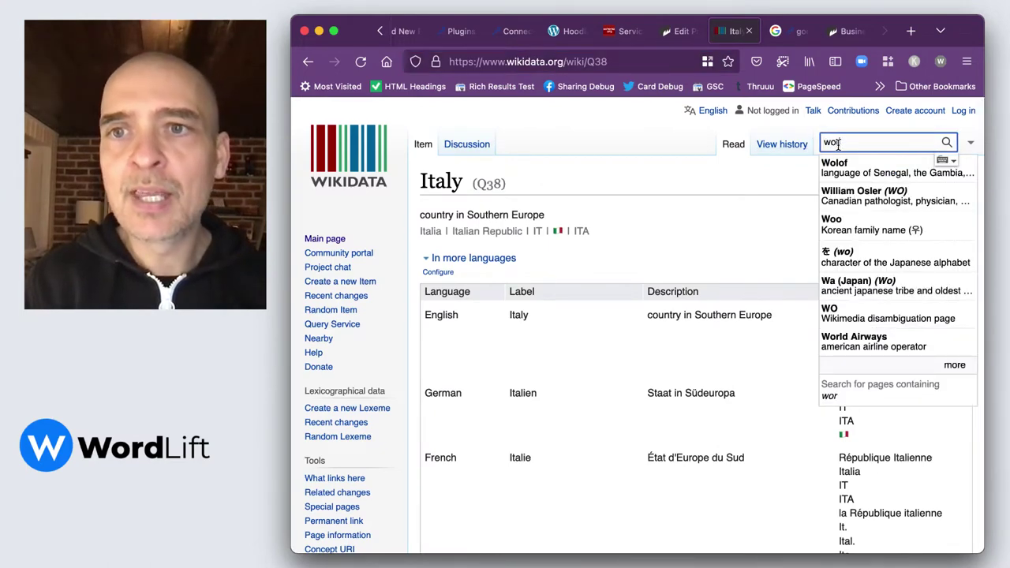
text(ldwi)
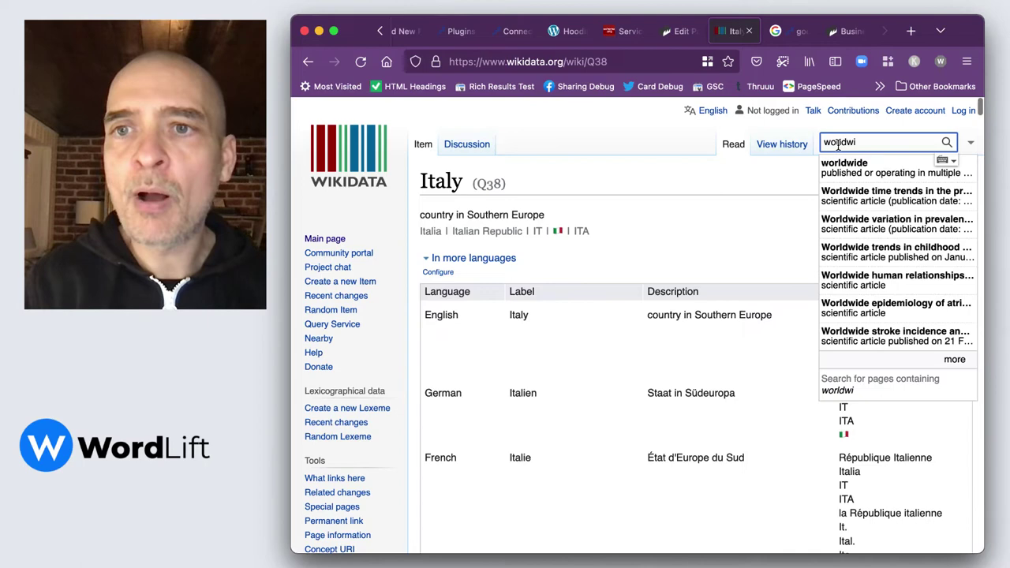
click(862, 167)
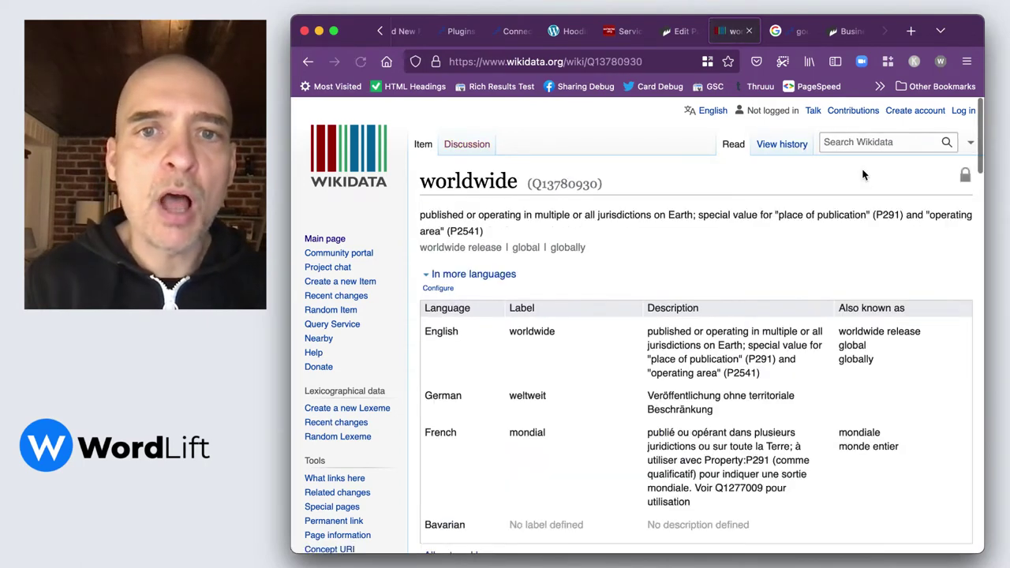
click(538, 63)
key(super+c)
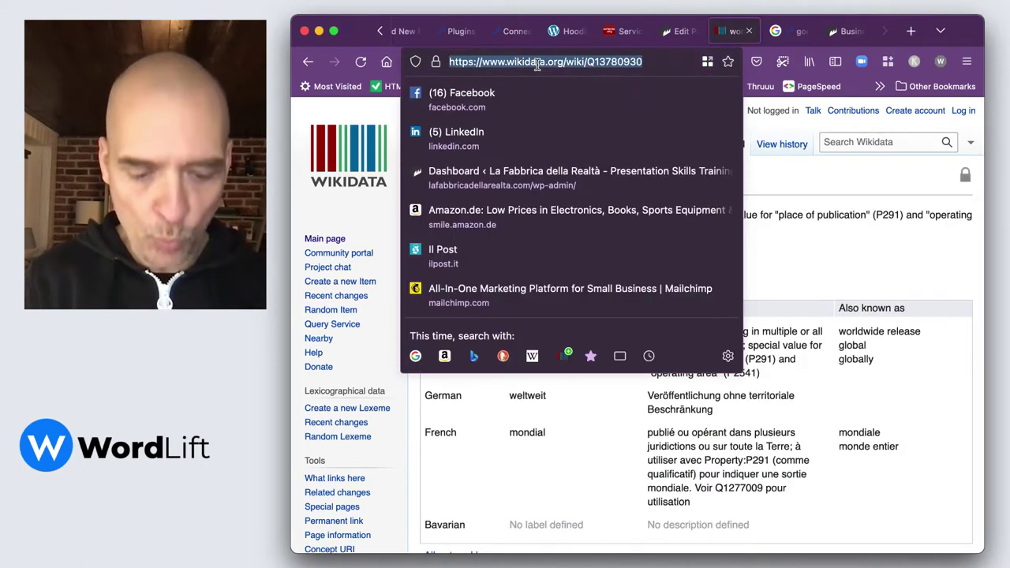
Replace the Italy URL in Area Served row 1 with the worldwide Wikidata URL (Q13780930).
click(677, 32)
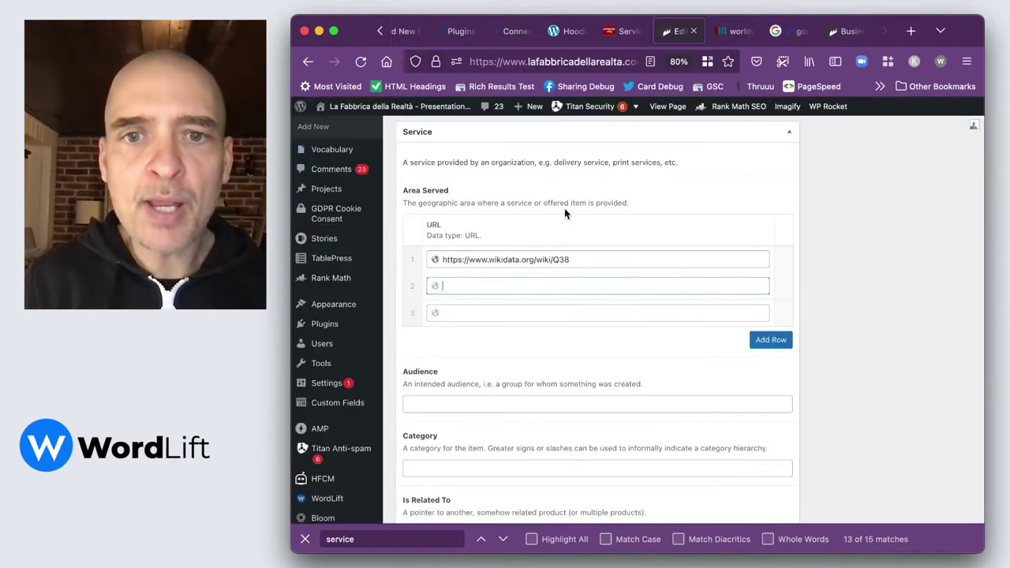
click(594, 256)
drag(594, 256, 431, 256)
click(584, 259)
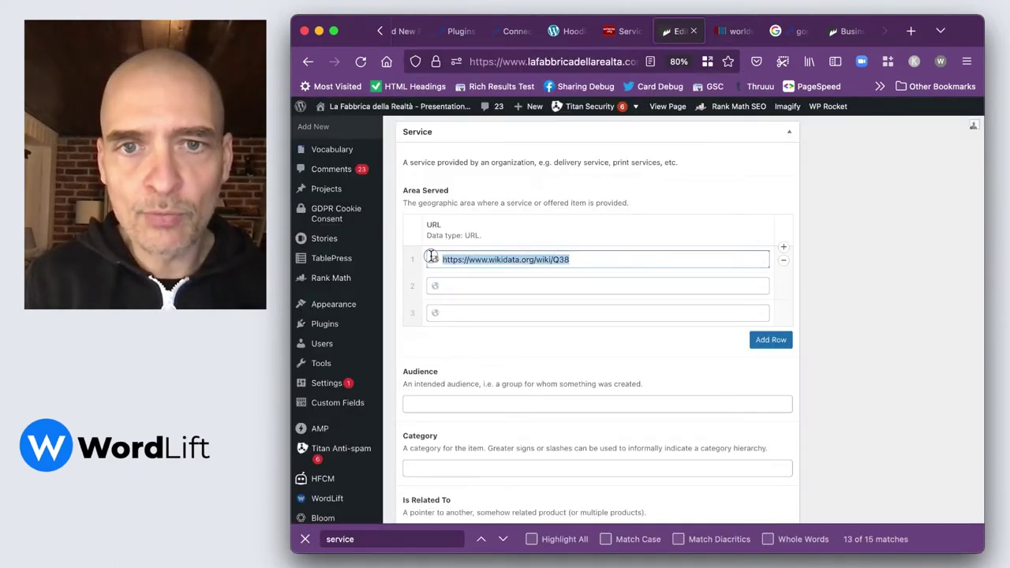
key(BackSpace)
key(super+v)
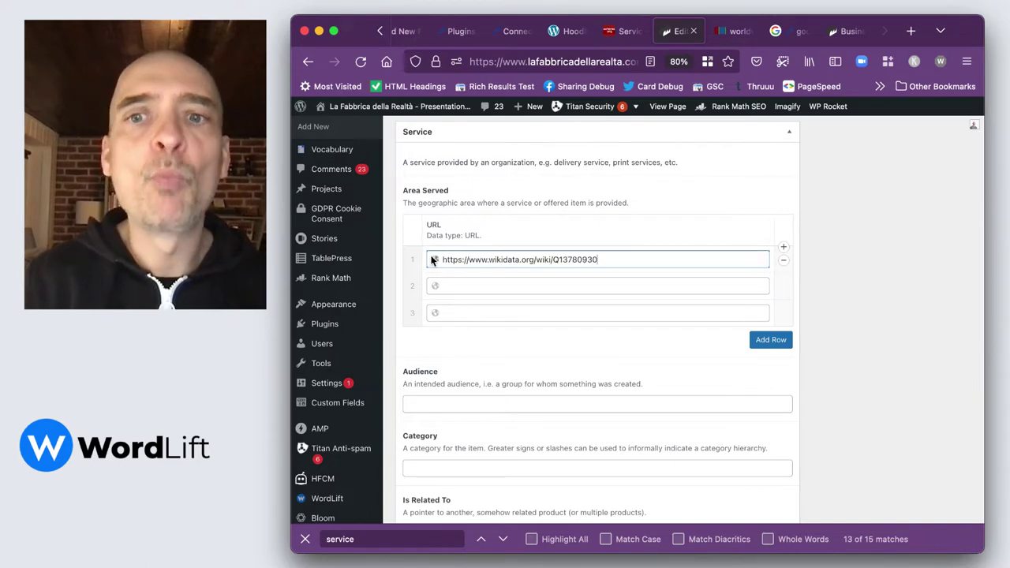
scroll(496, 336, down, 2)
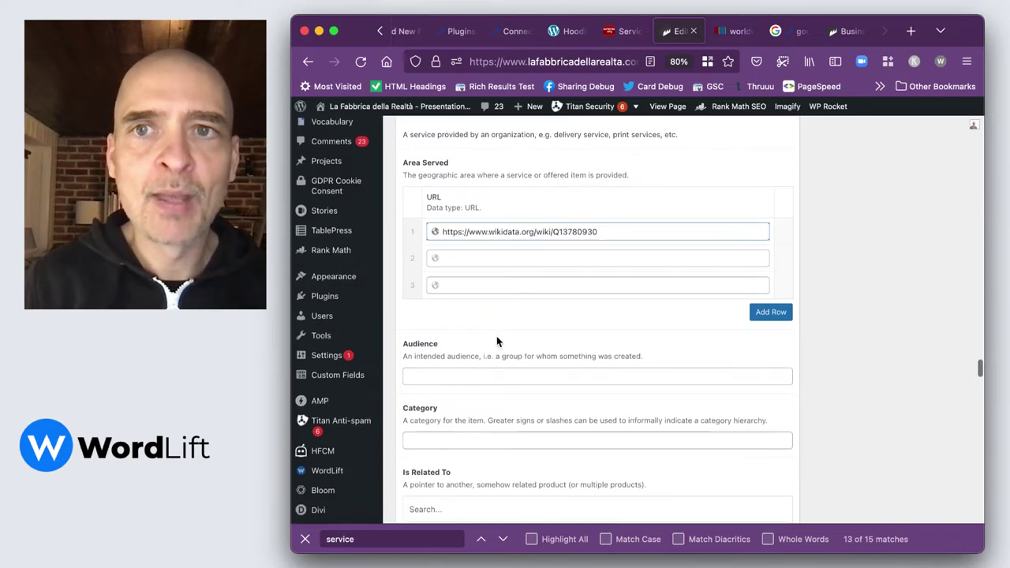
scroll(496, 337, down, 2)
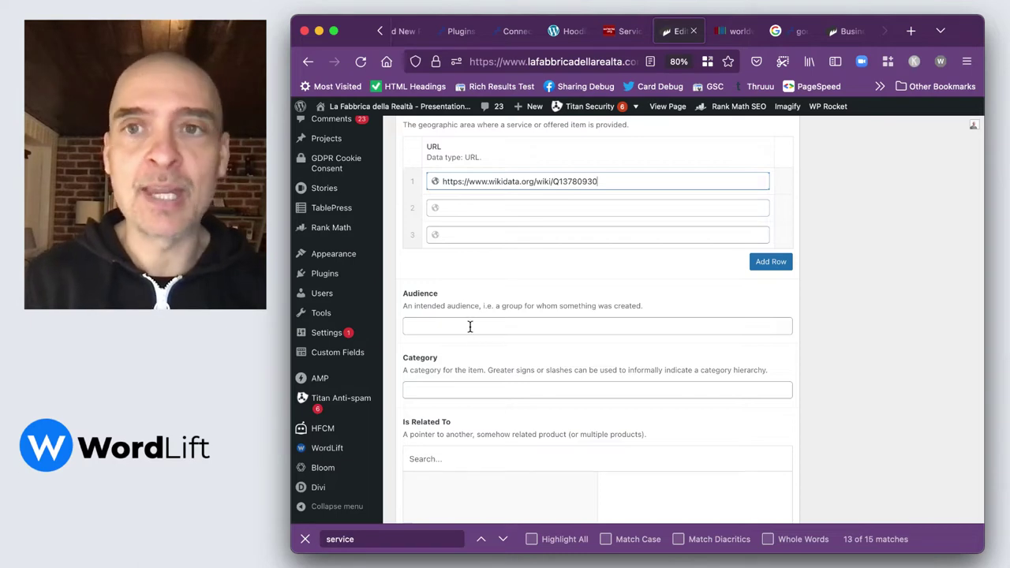
click(788, 32)
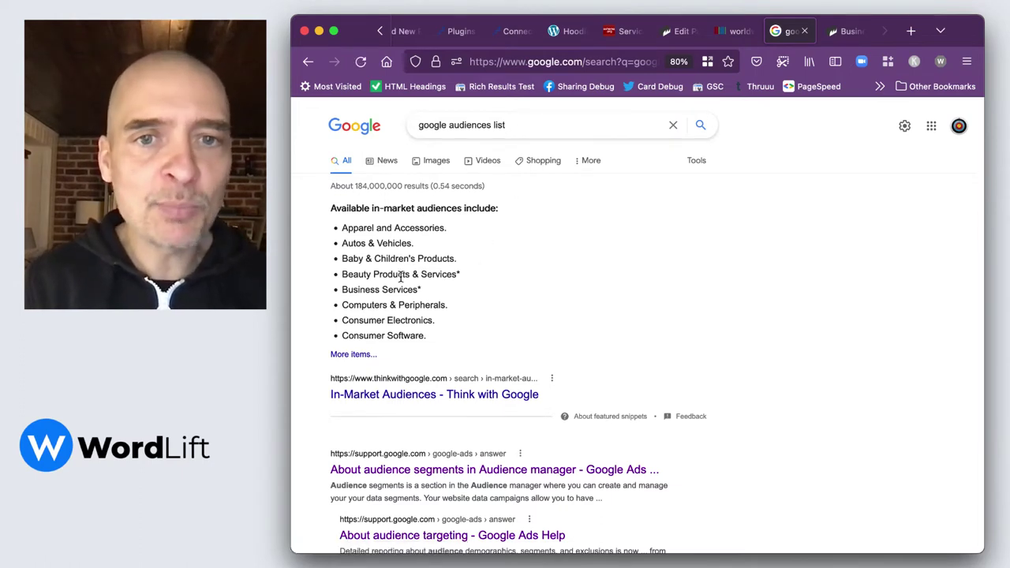
Select 'Business Services' from Google's in-market audiences list.
drag(419, 291, 343, 292)
key(super+c)
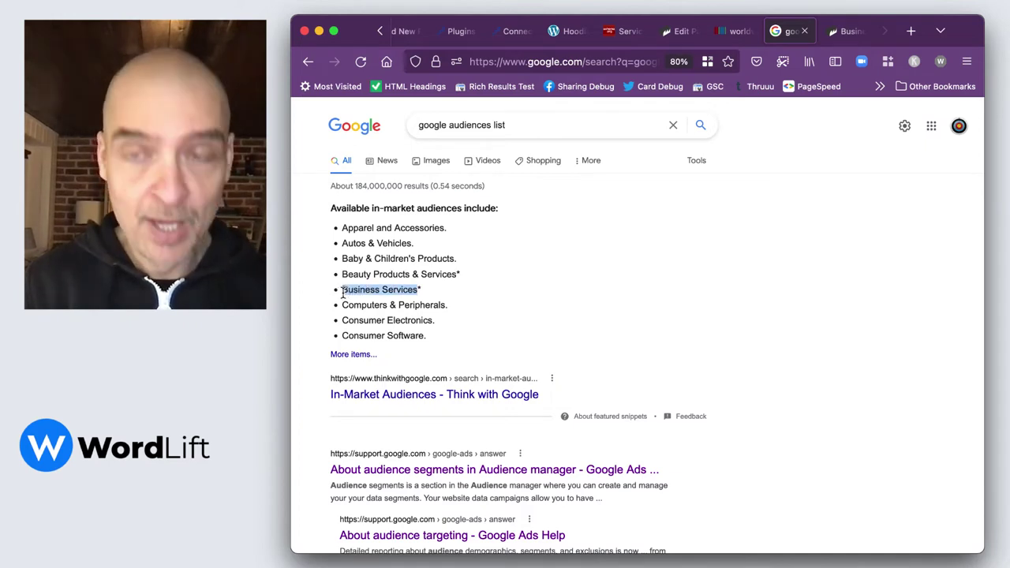
Paste 'Business Services' into the Service's Audience field.
click(678, 31)
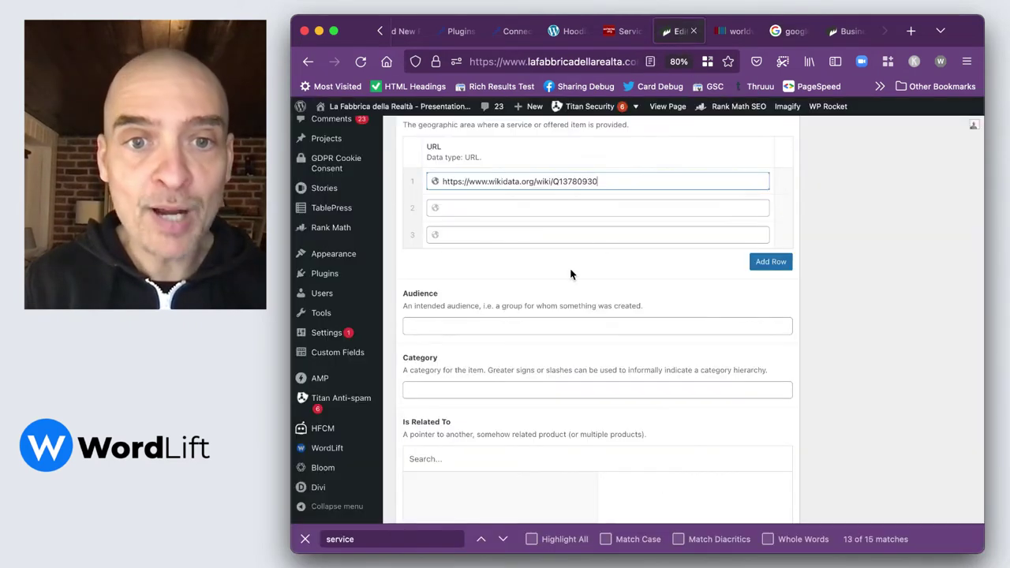
click(444, 326)
key(super+v)
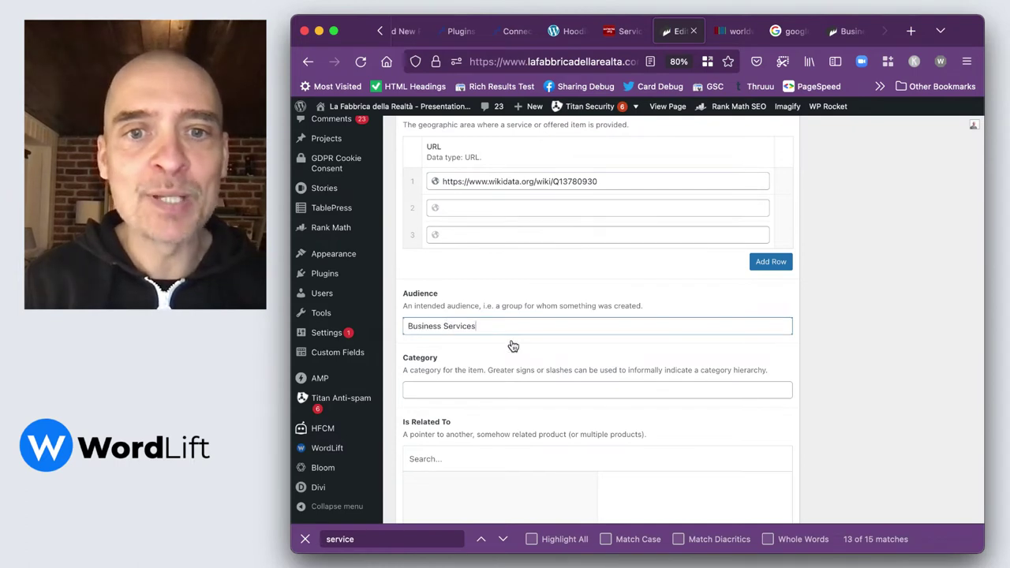
scroll(547, 365, down, 3)
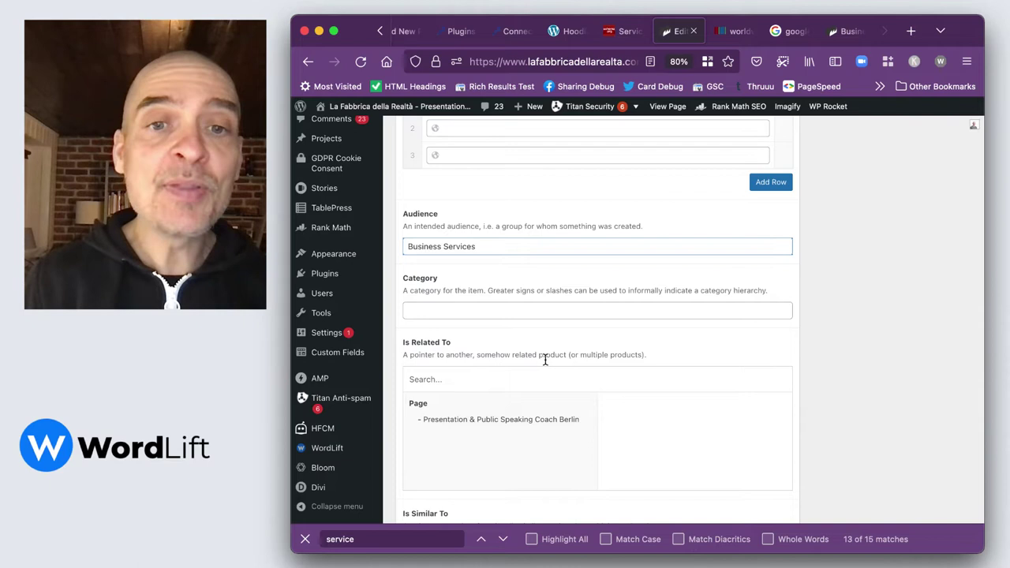
scroll(545, 359, down, 2)
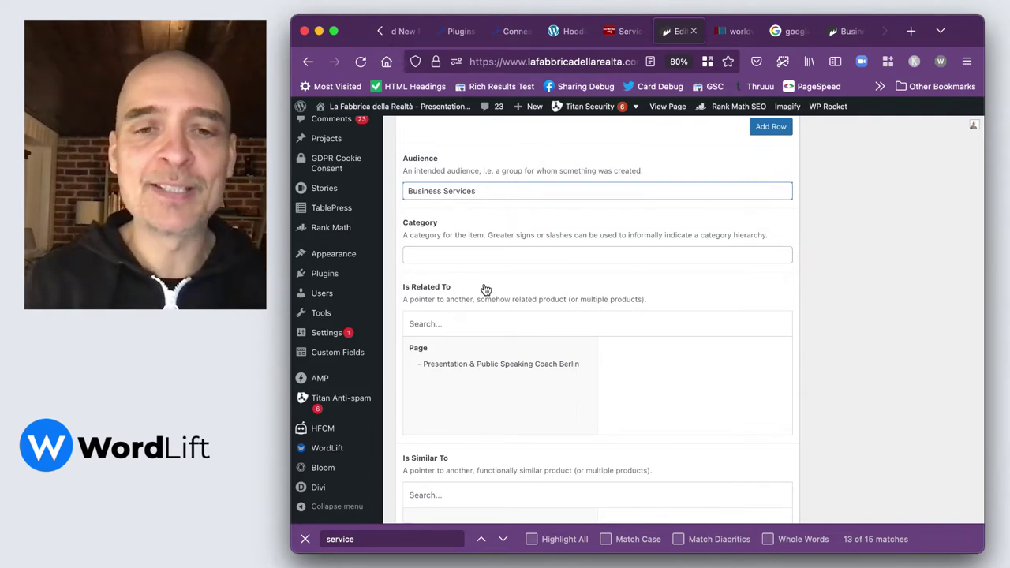
Mark the Service similar to Presentation & Public Speaking Coach Berlin and set a person page as Provider.
scroll(502, 367, down, 3)
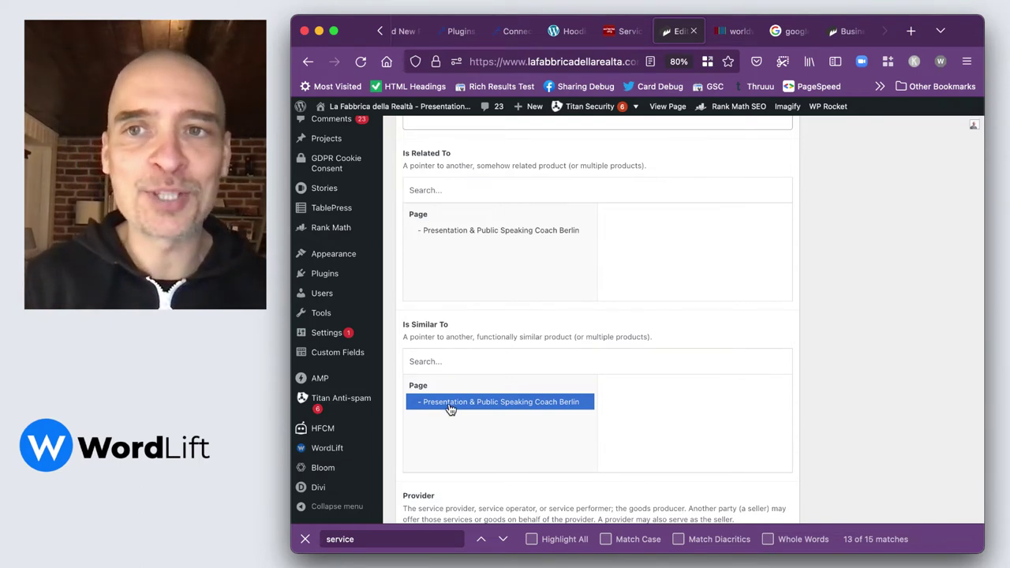
click(450, 404)
scroll(474, 438, down, 2)
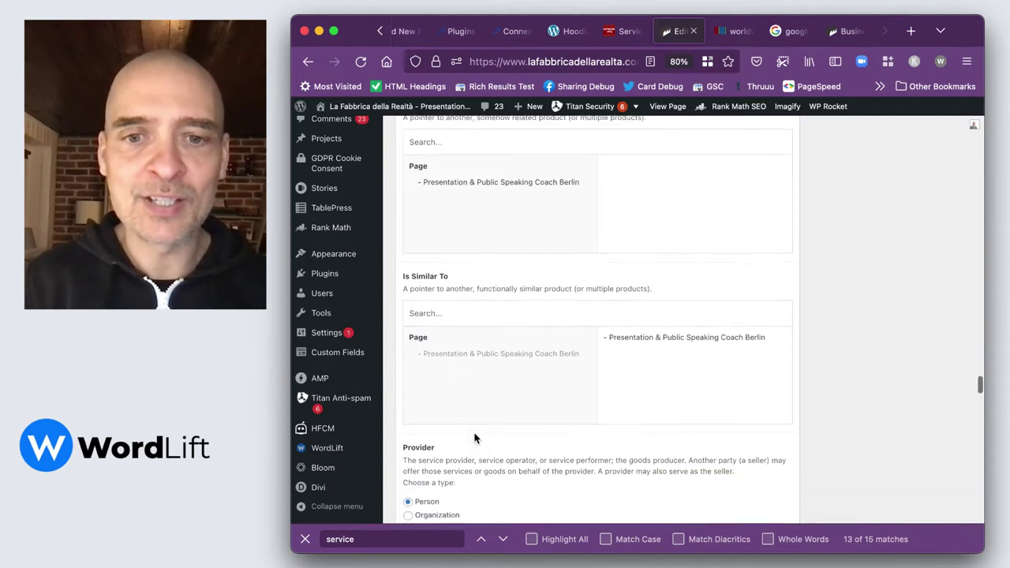
scroll(475, 438, down, 5)
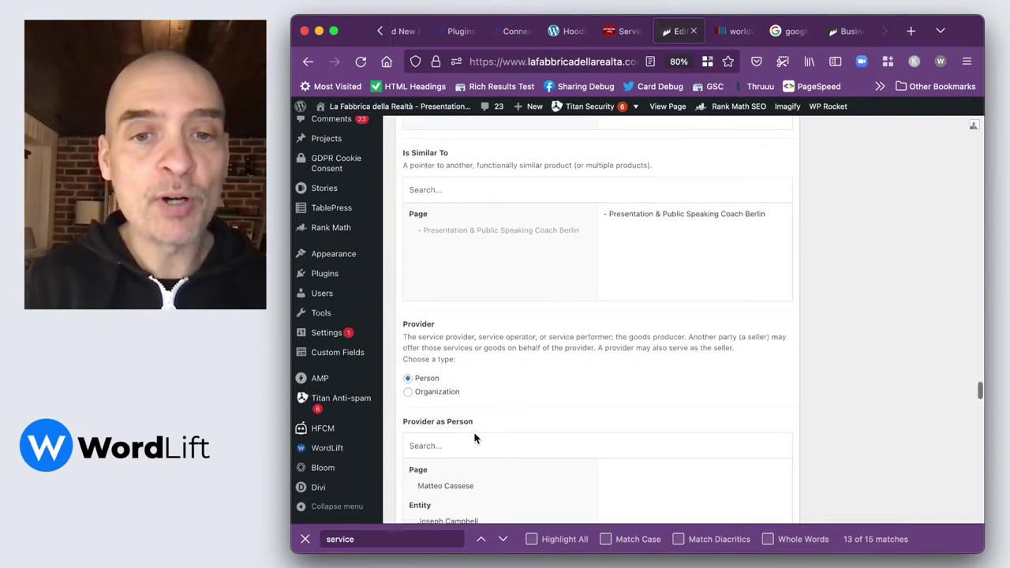
scroll(475, 439, down, 1)
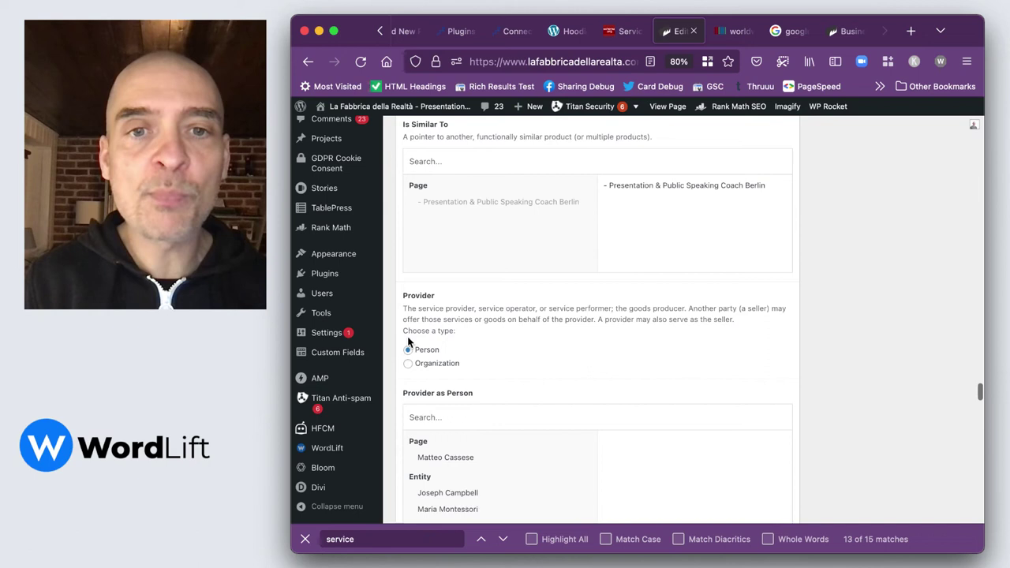
scroll(479, 355, down, 1)
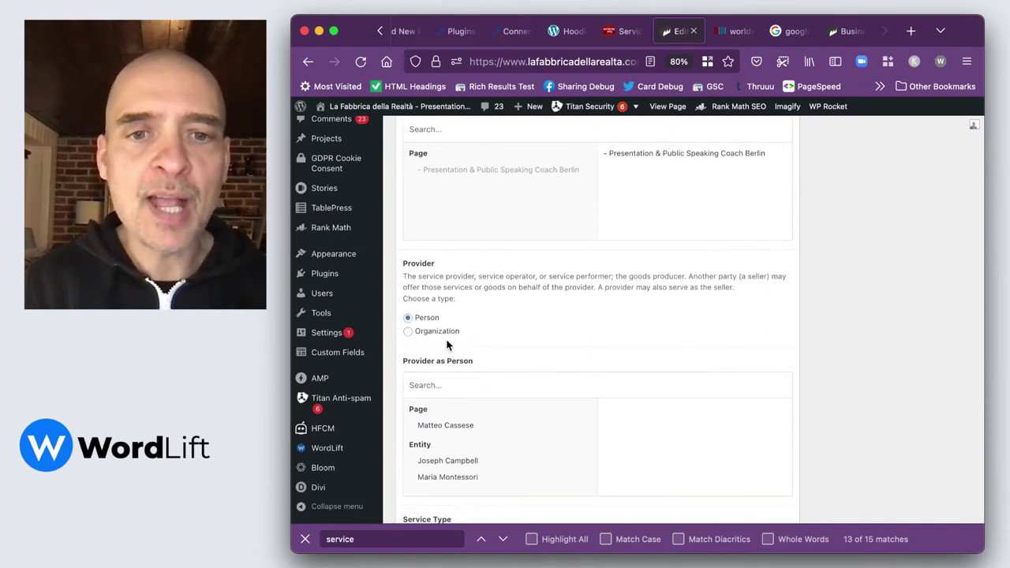
click(461, 426)
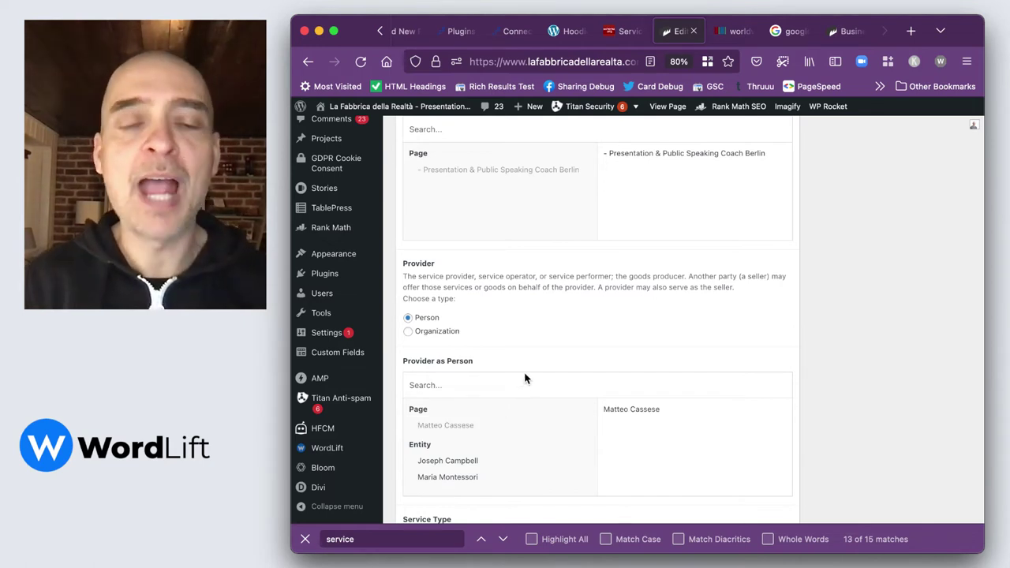
scroll(525, 379, down, 1)
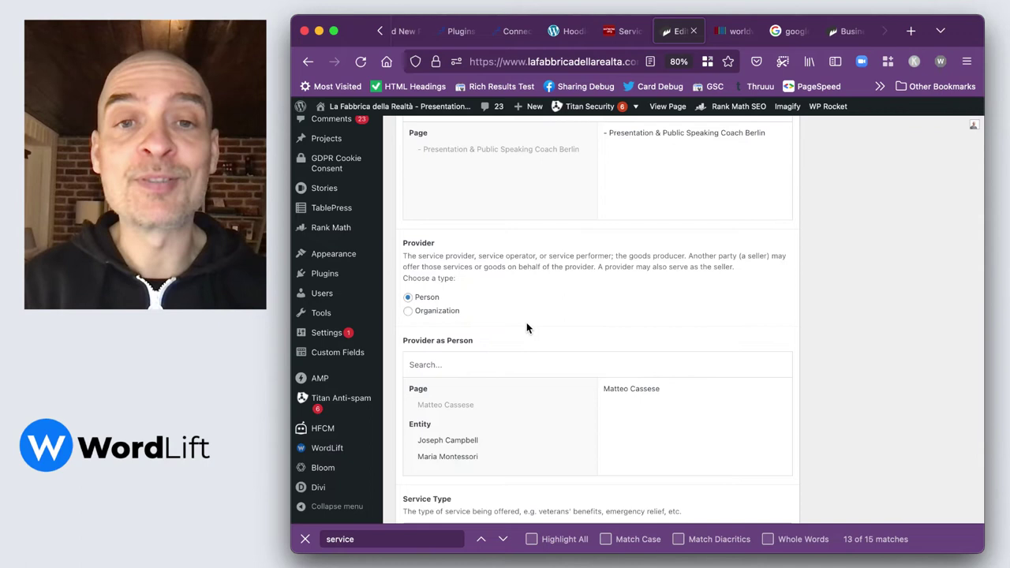
scroll(533, 334, down, 3)
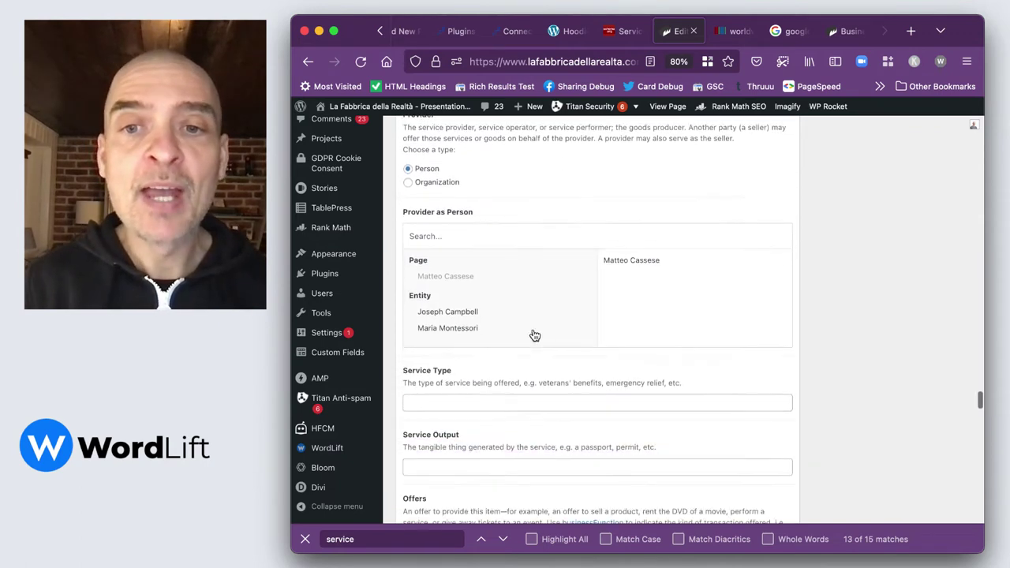
Enter 'coaching' as Service Type and 'business storytelling skills' as Service Output.
scroll(534, 336, down, 2)
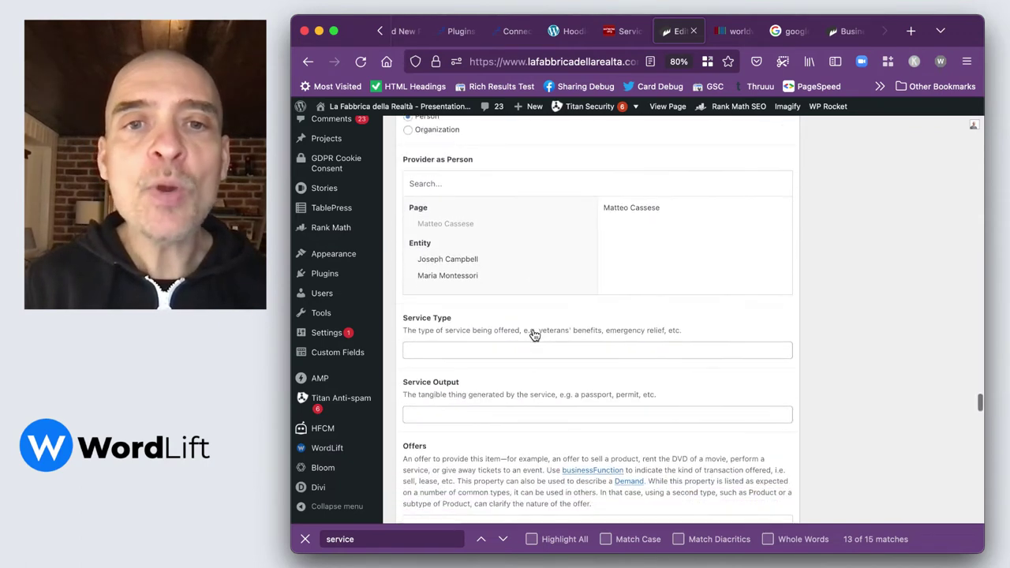
click(442, 354)
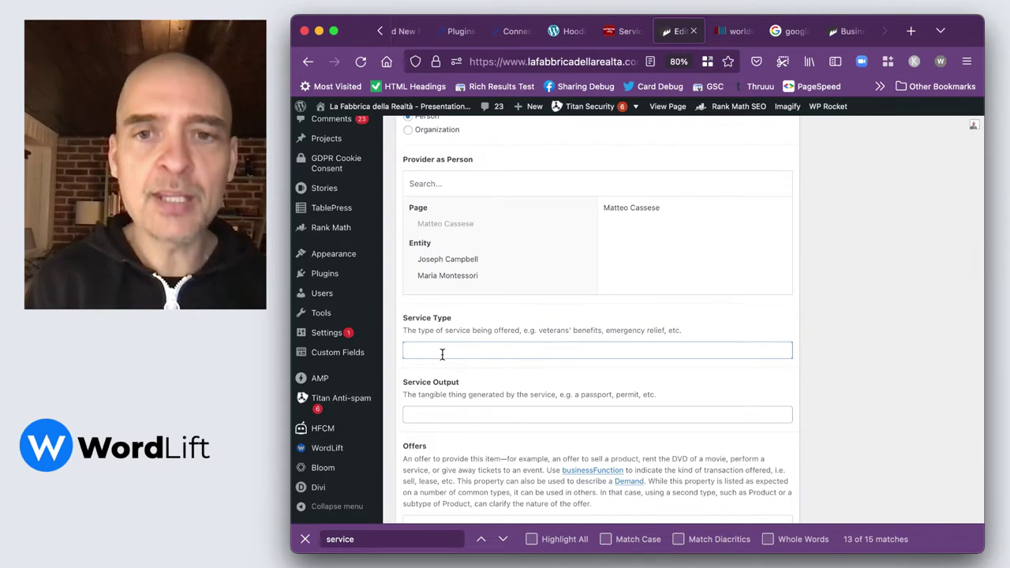
text(coachin)
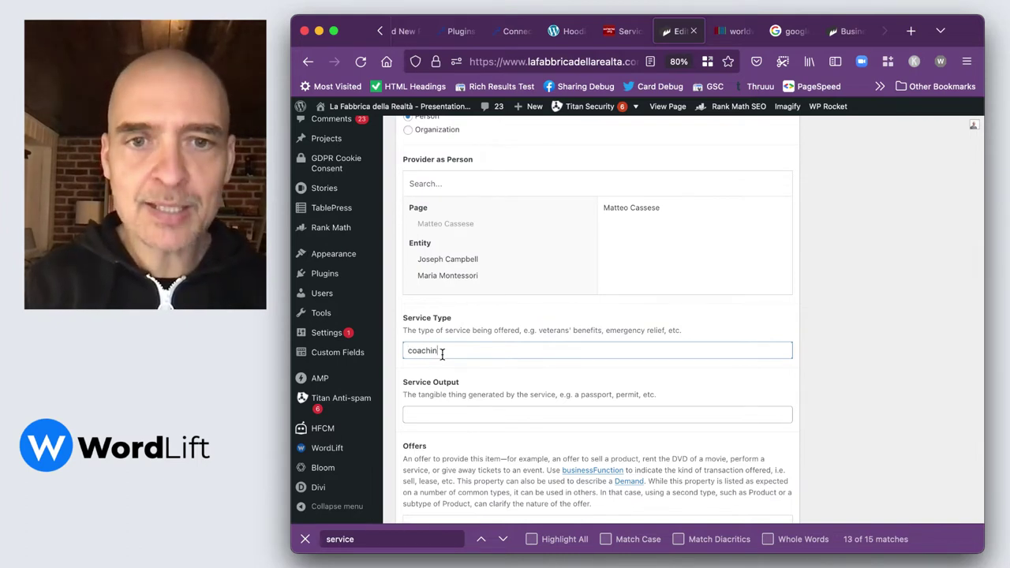
text(g)
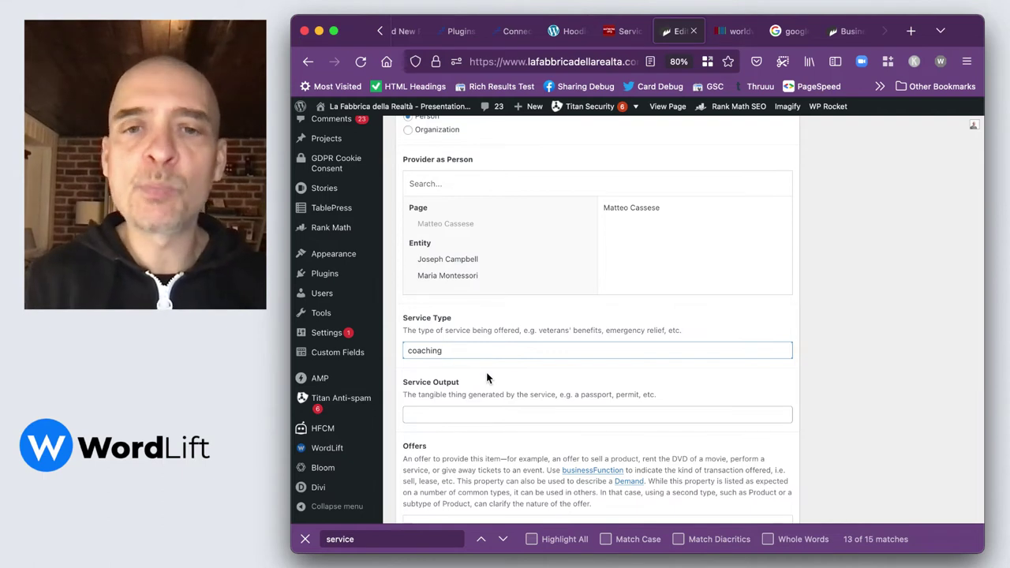
scroll(487, 379, down, 1)
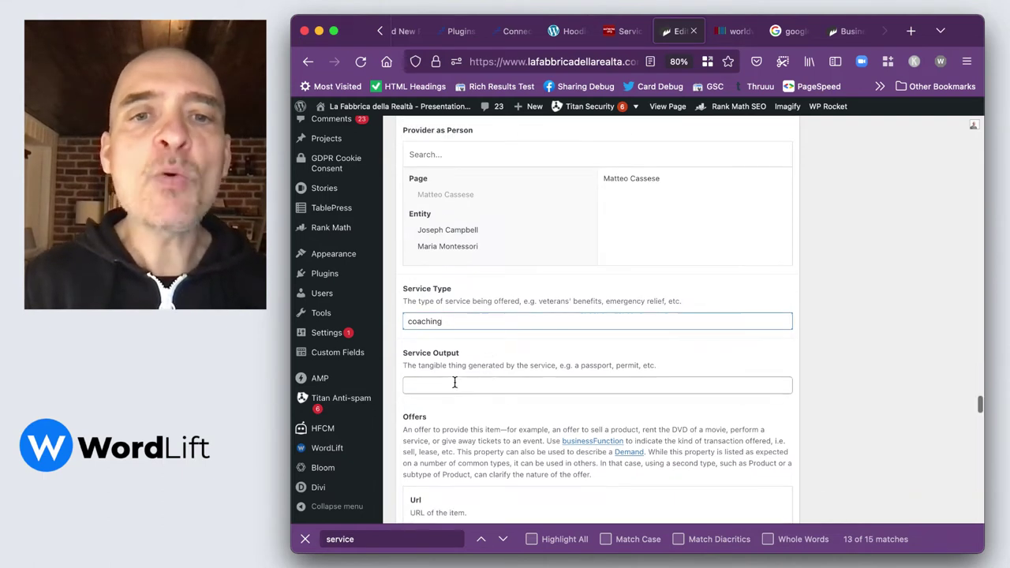
click(454, 383)
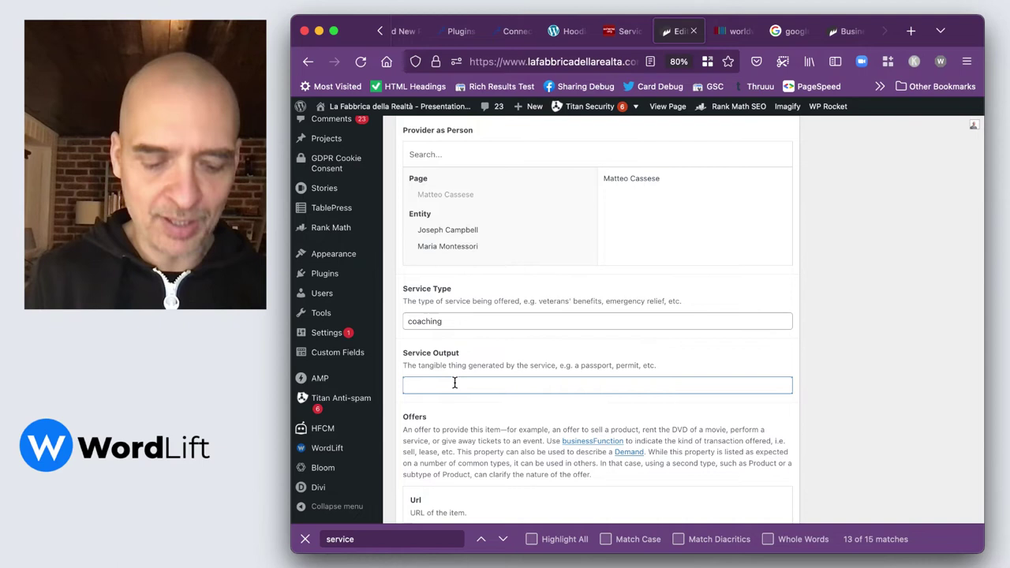
text(busine)
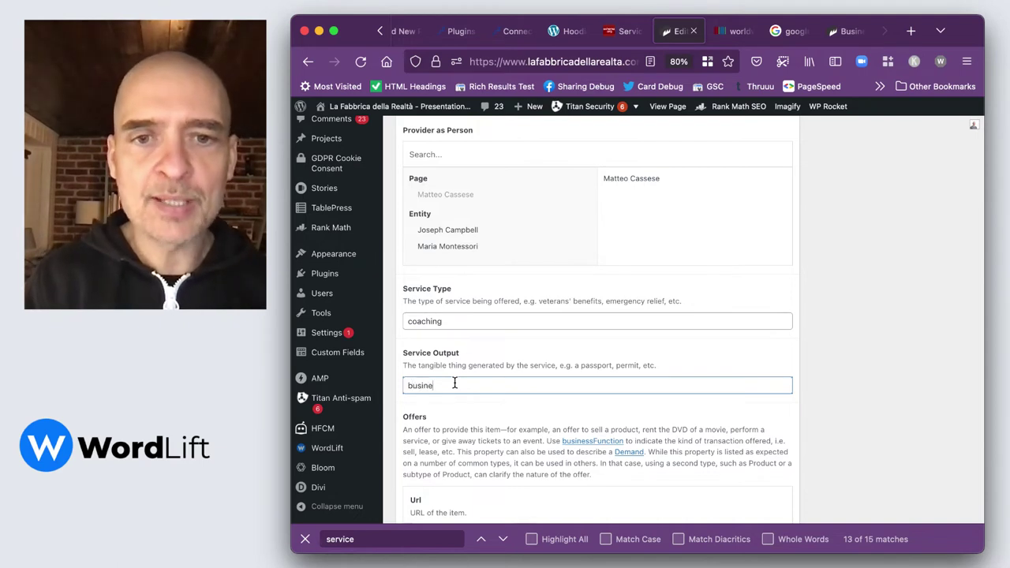
text(ss storytelling skills)
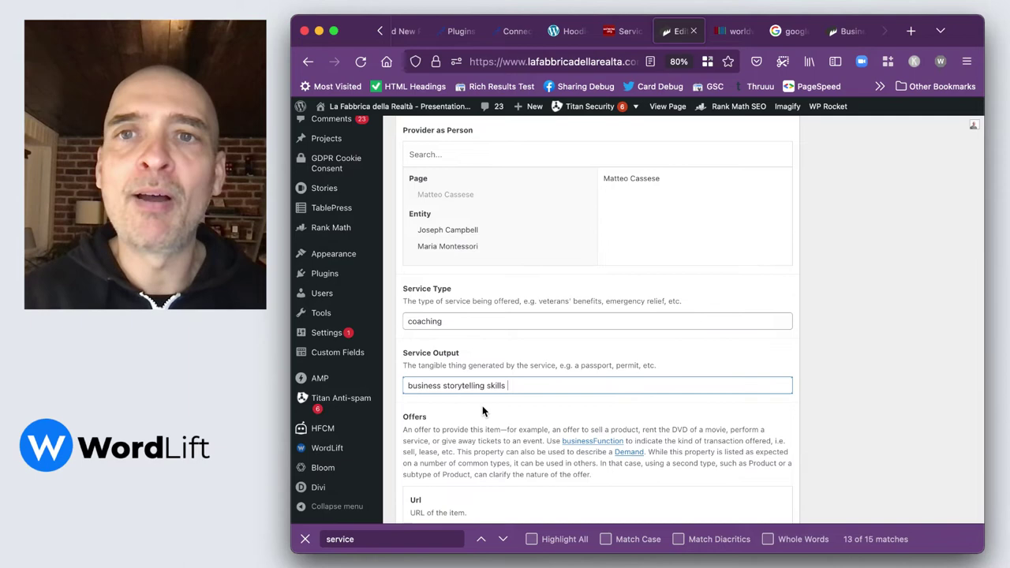
scroll(482, 405, down, 3)
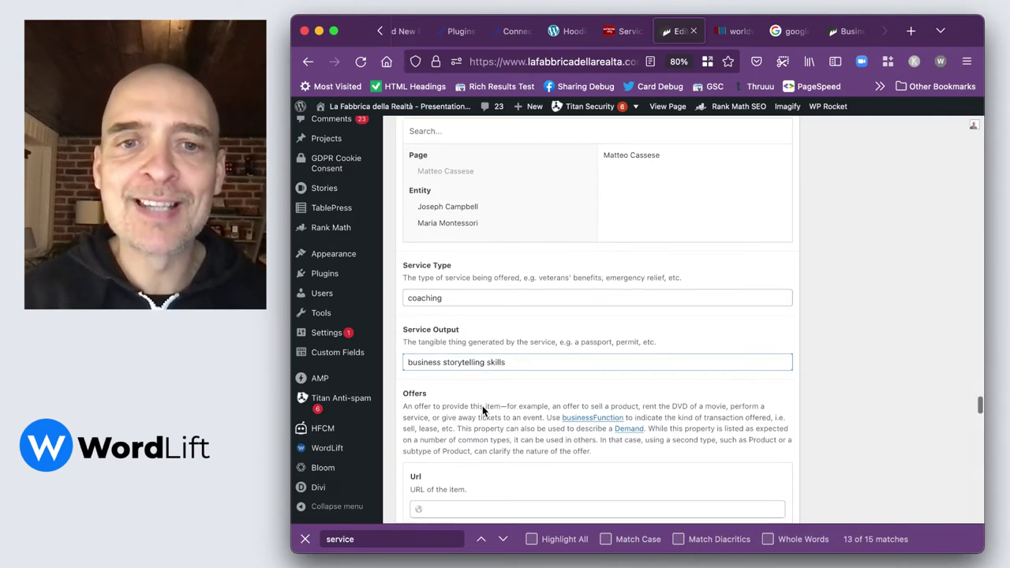
scroll(482, 406, down, 1)
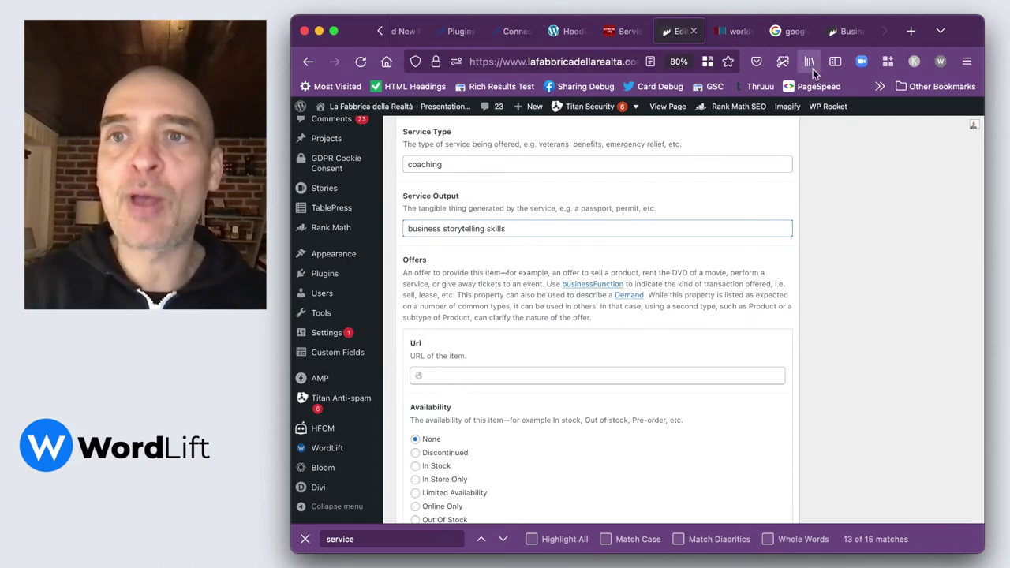
Paste the live storytelling-coach page address into the offer's Url field.
click(858, 34)
click(545, 69)
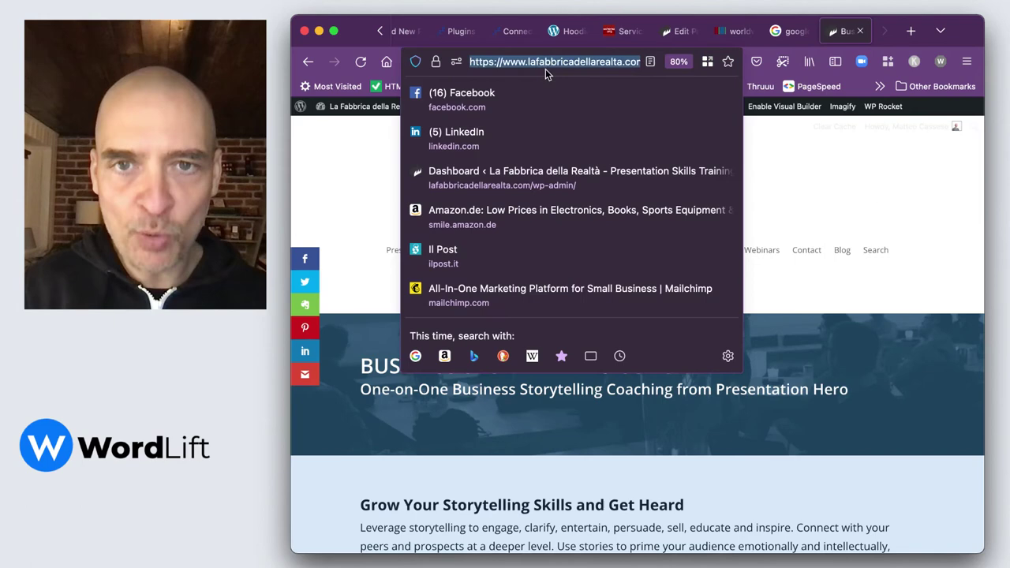
click(684, 36)
click(466, 376)
text(https://www.lafabbricadellarealta.com/presentation-hero/storytelling-coach/)
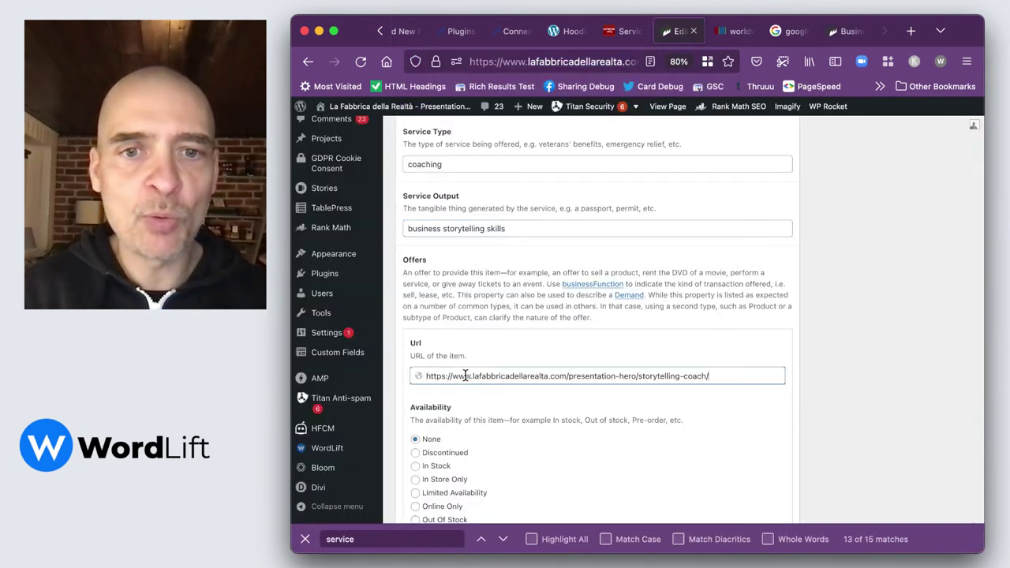
Set the offer's availability to In Stock.
scroll(521, 412, down, 3)
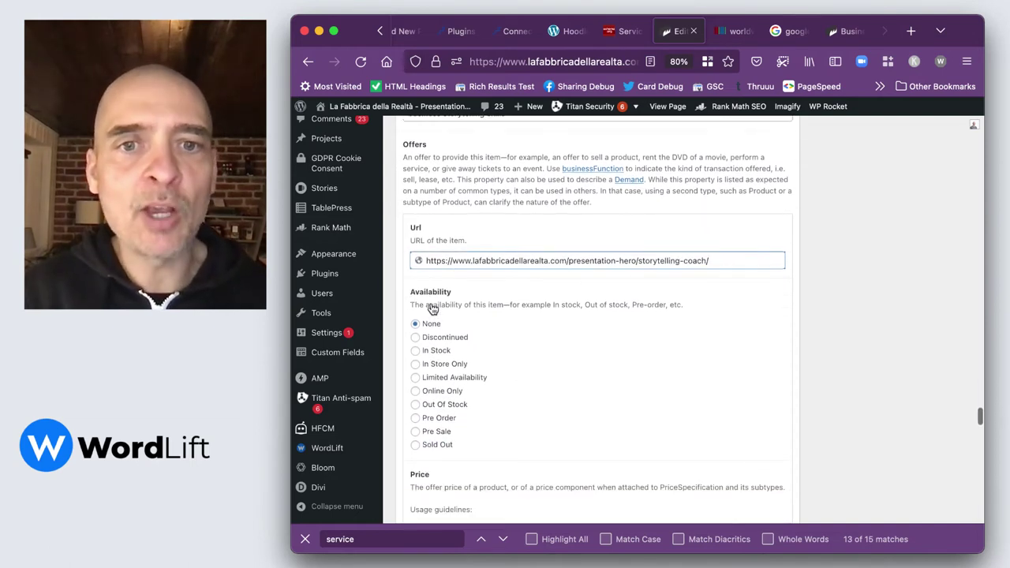
click(437, 352)
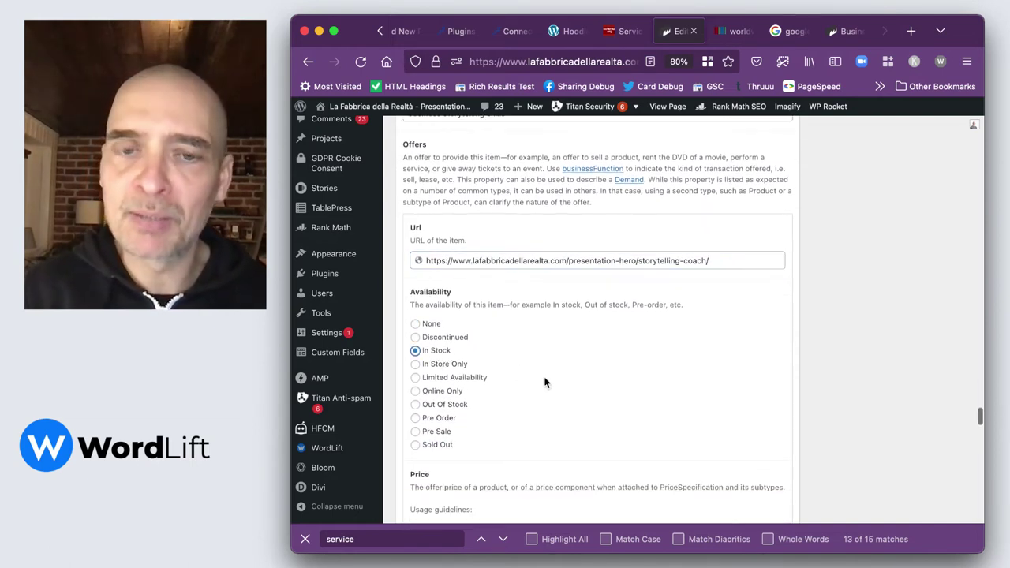
scroll(545, 382, down, 1)
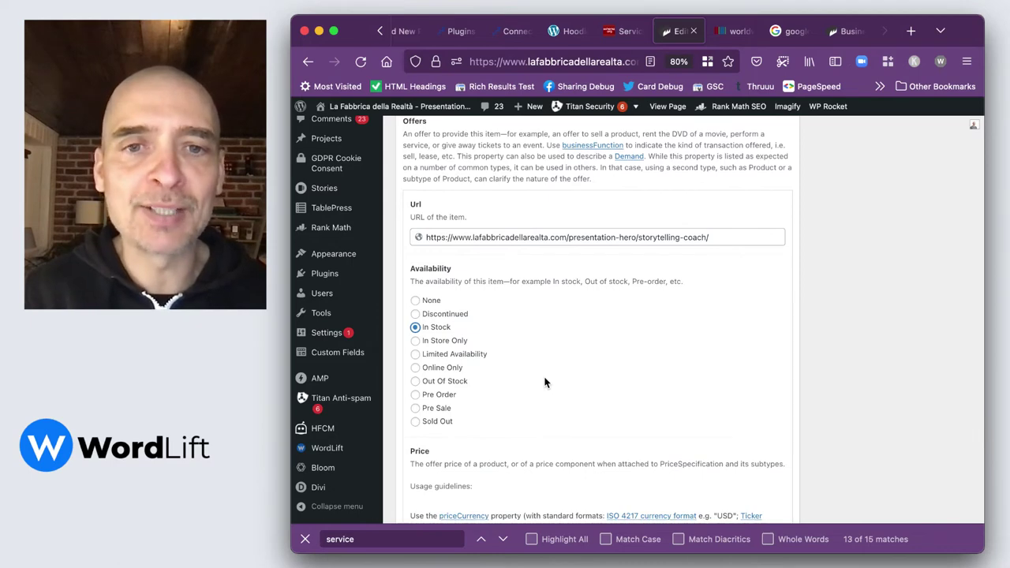
scroll(545, 383, down, 4)
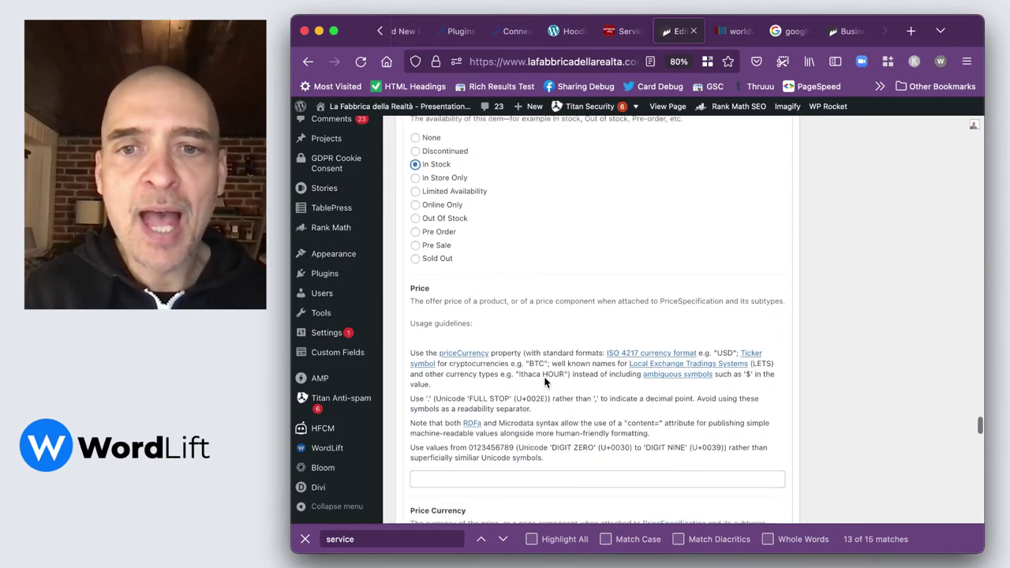
scroll(545, 383, down, 3)
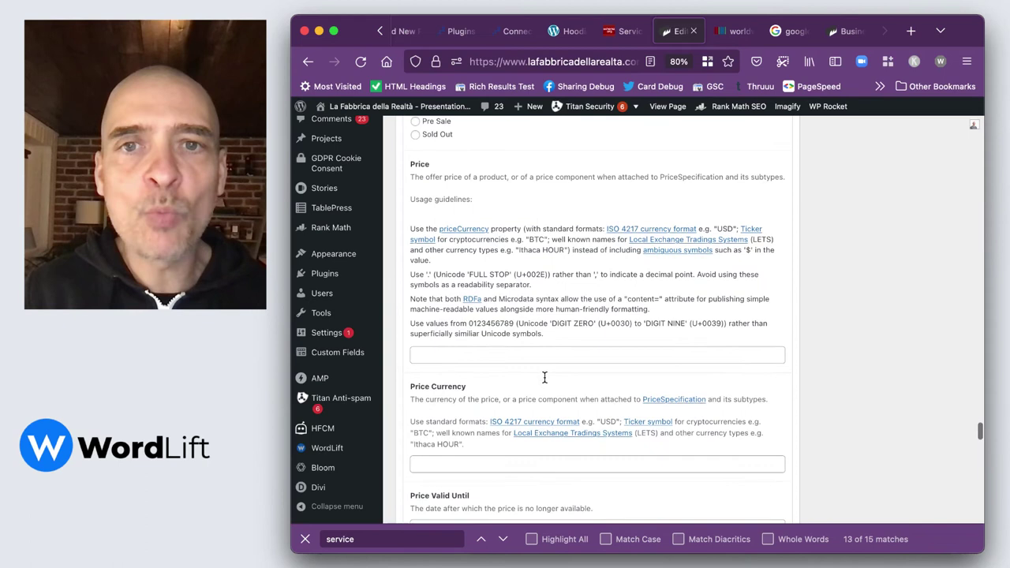
scroll(545, 383, down, 1)
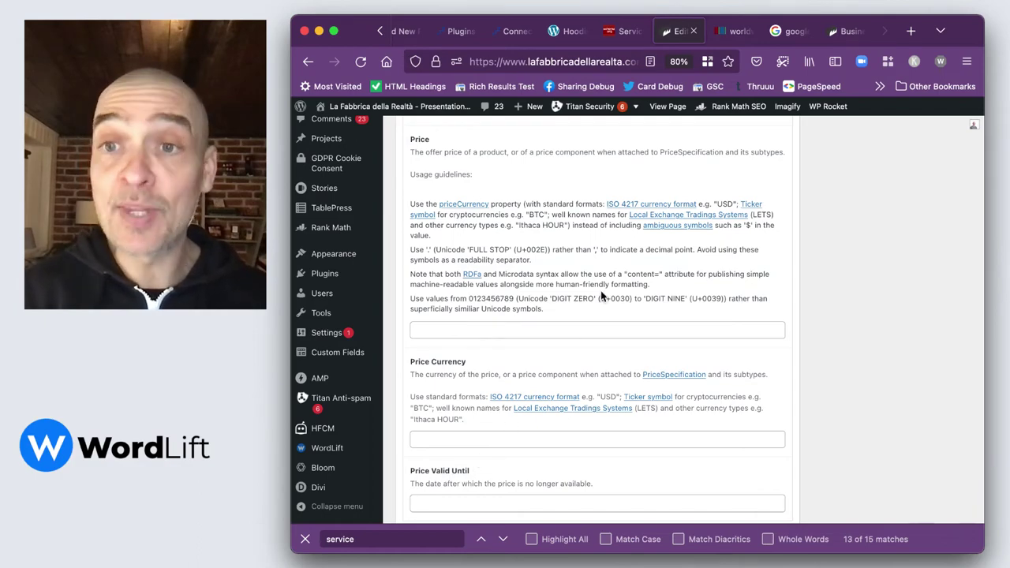
Update the page to save the service properties, then return to the live Business Storytelling Coach page.
scroll(601, 291, up, 10)
scroll(601, 290, up, 20)
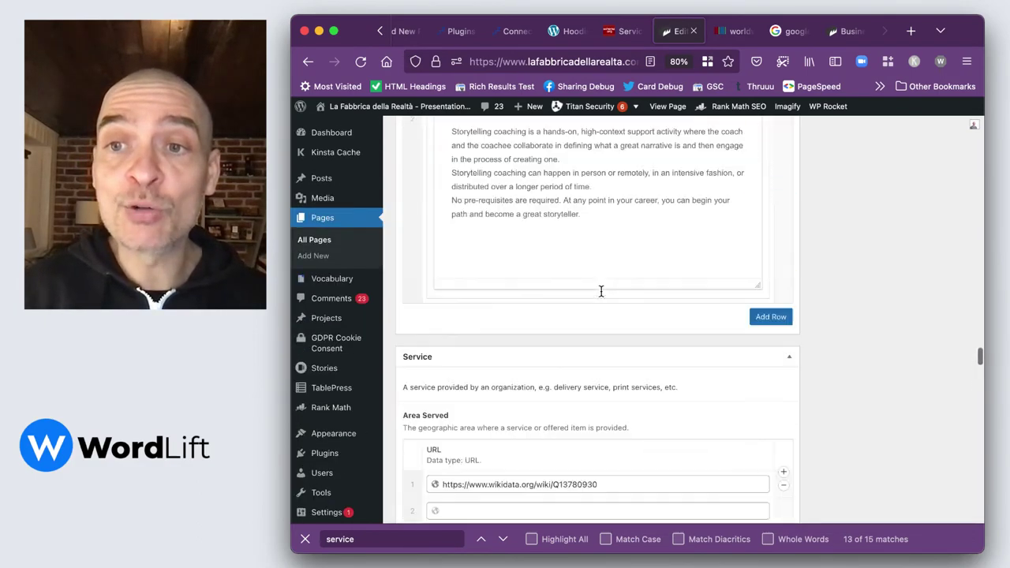
scroll(600, 291, up, 20)
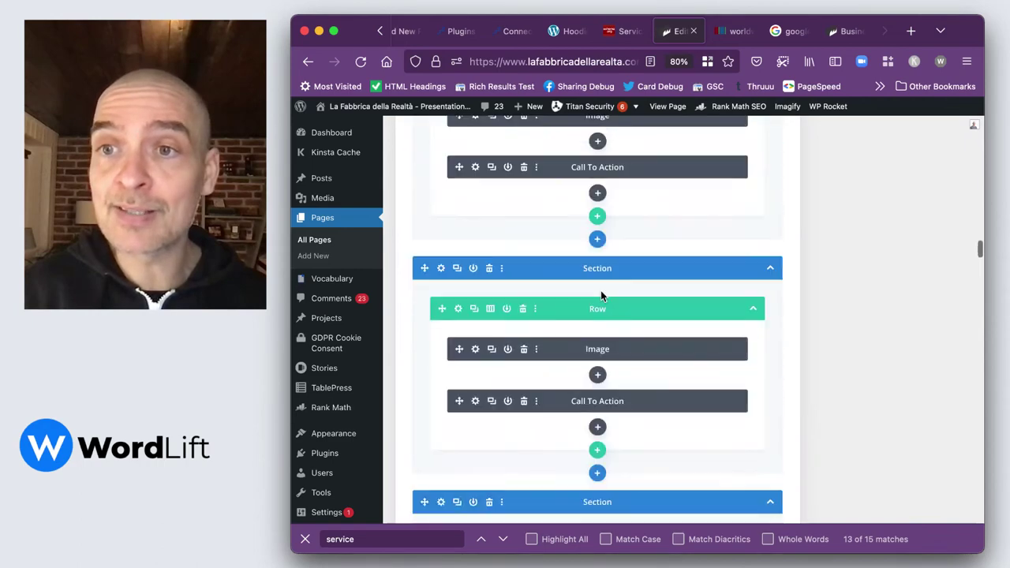
scroll(601, 292, up, 15)
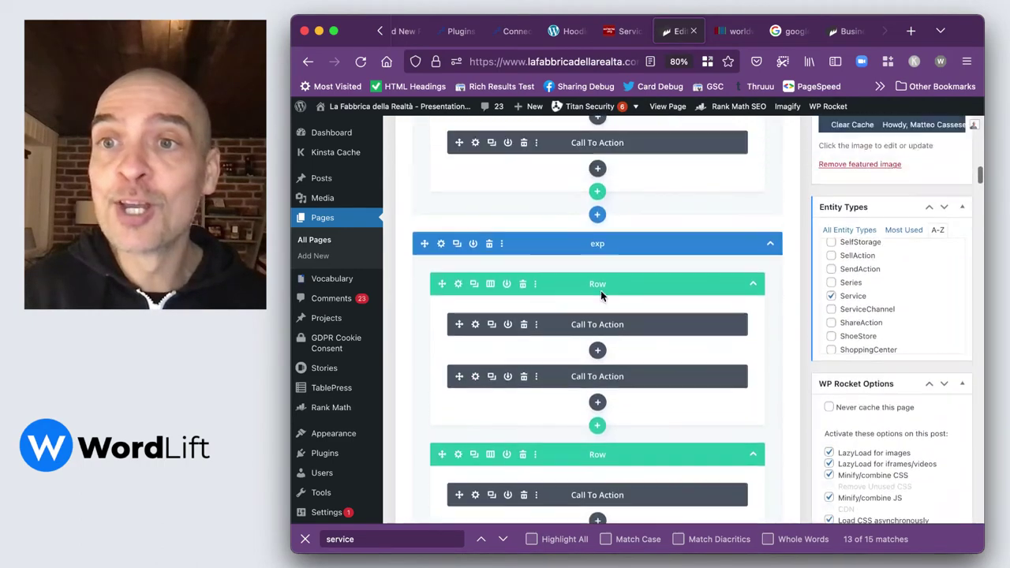
scroll(600, 291, up, 15)
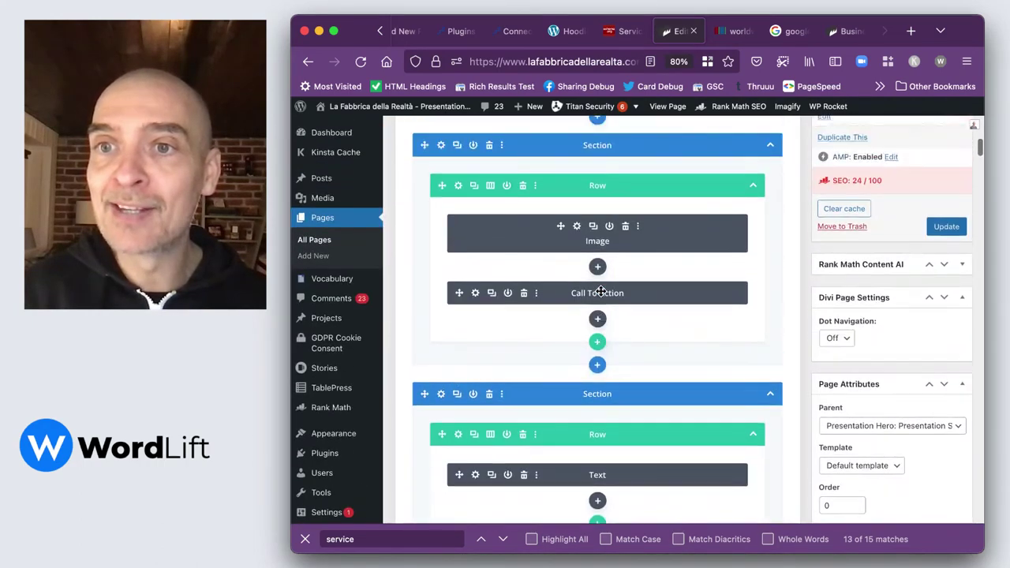
click(946, 277)
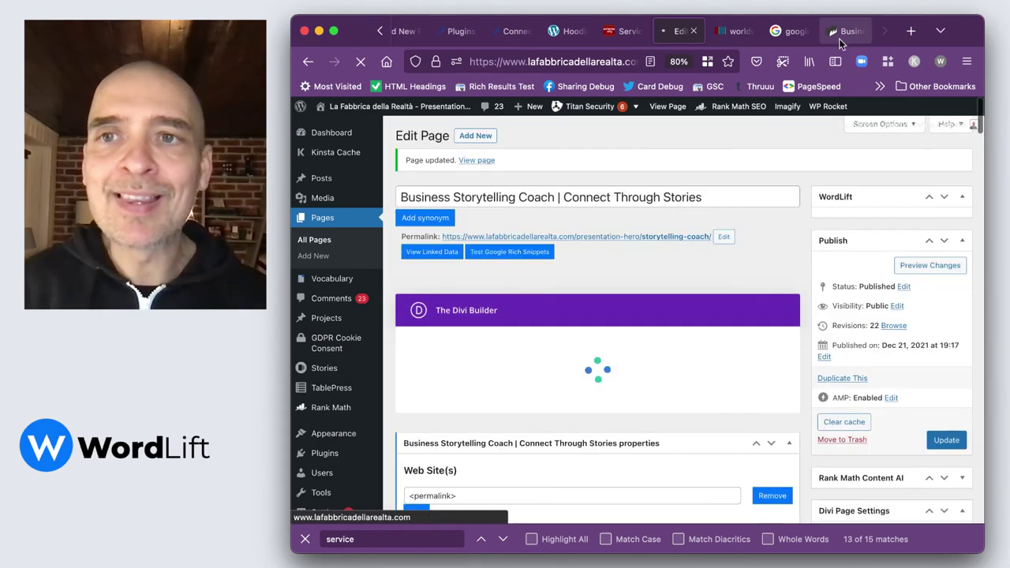
click(844, 31)
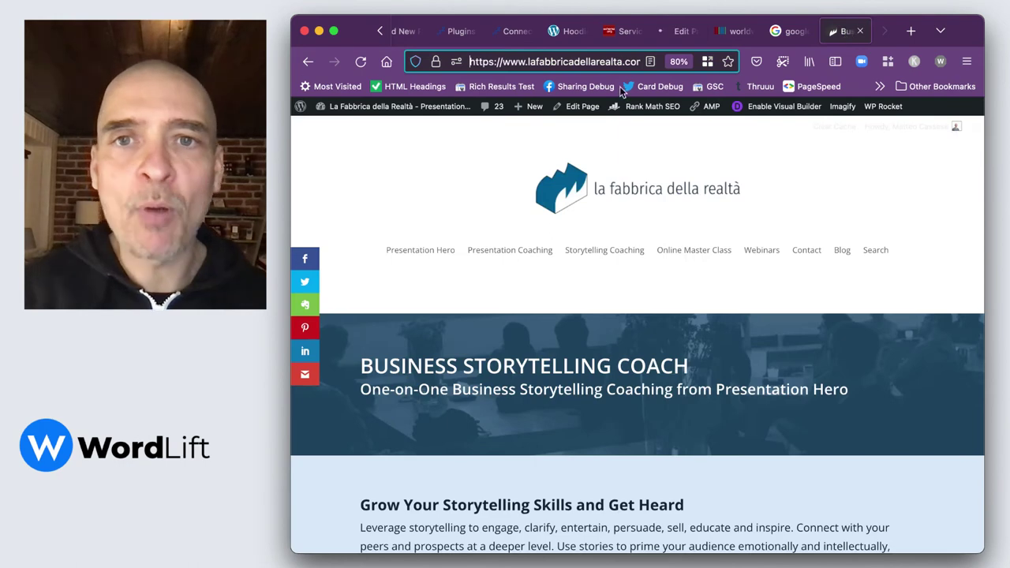
Test the storytelling-coach page URL on validator.schema.org: 0 errors, 0 warnings, 2 items.
click(551, 63)
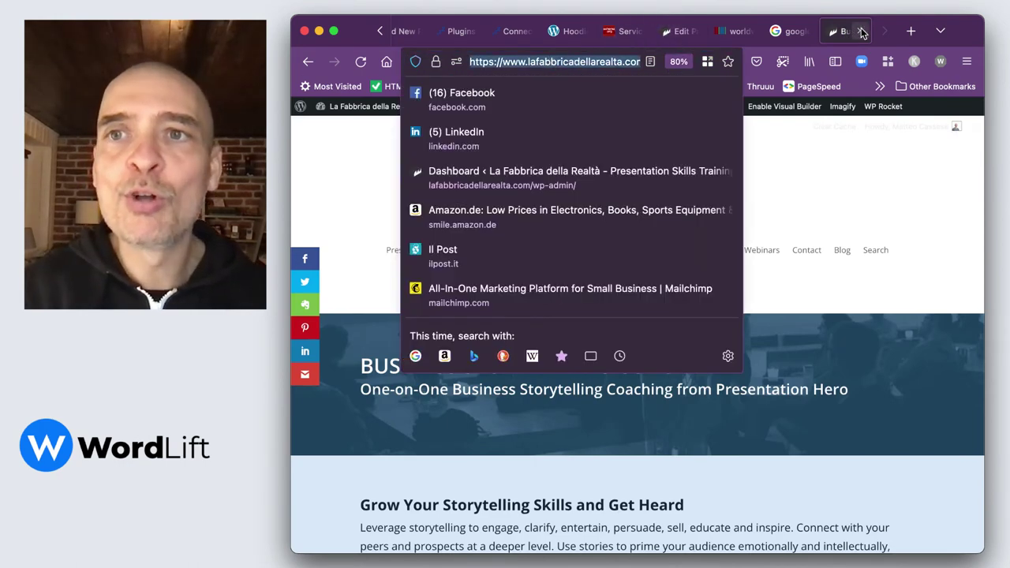
click(913, 32)
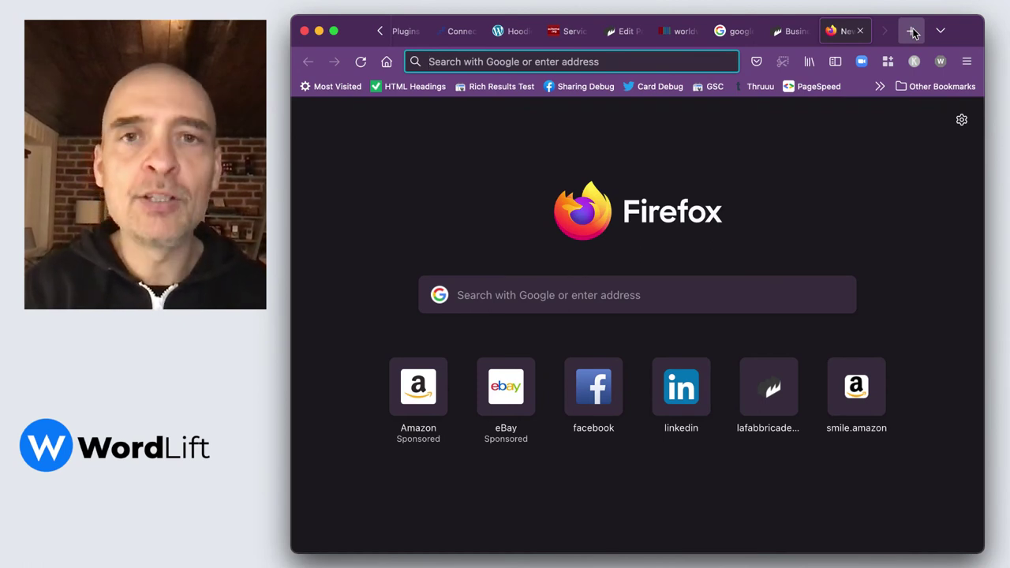
text(validator.schema.org/)
key(Return)
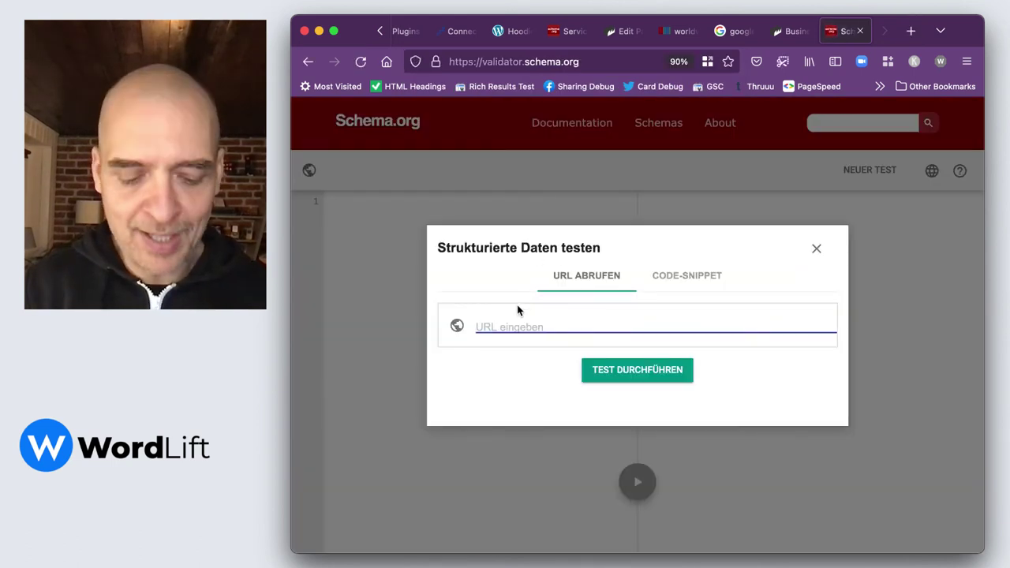
text(https://www.lafabbricadellarealta.com/presentation-hero/storytelling-coach/)
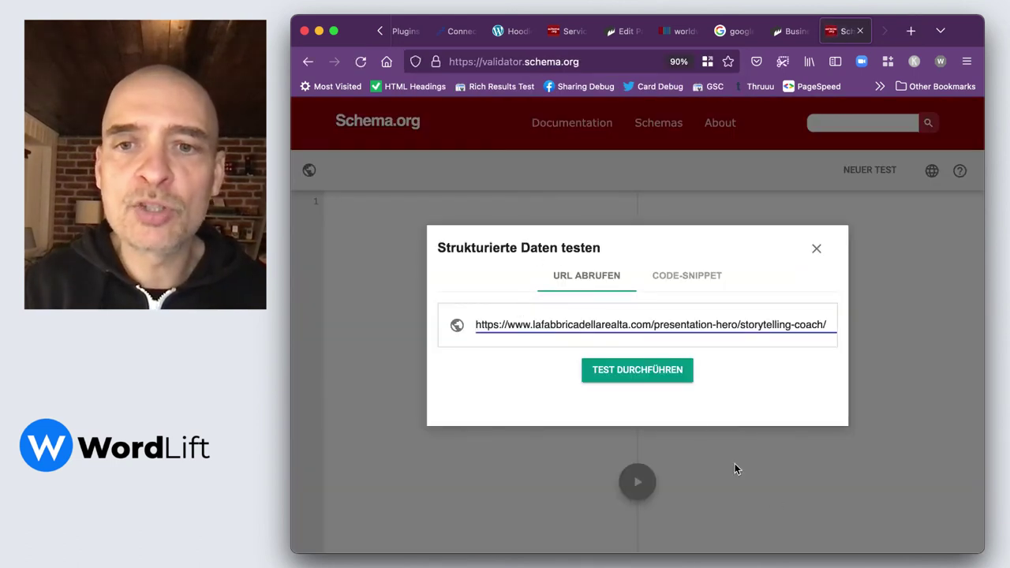
click(638, 371)
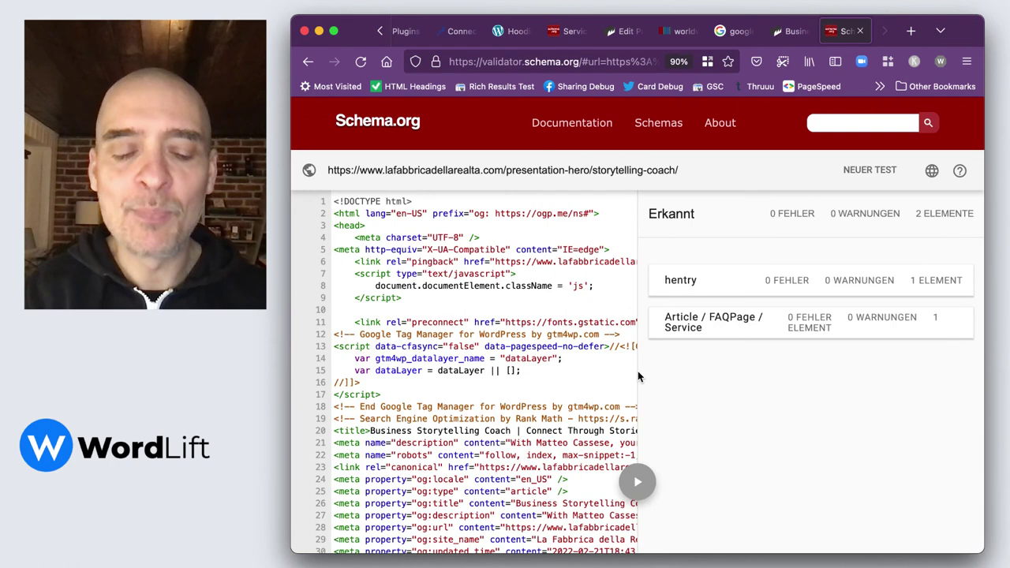
Expand the Article / FAQPage / Service result and search 'service' to confirm serviceType is coaching.
key(super+minus)
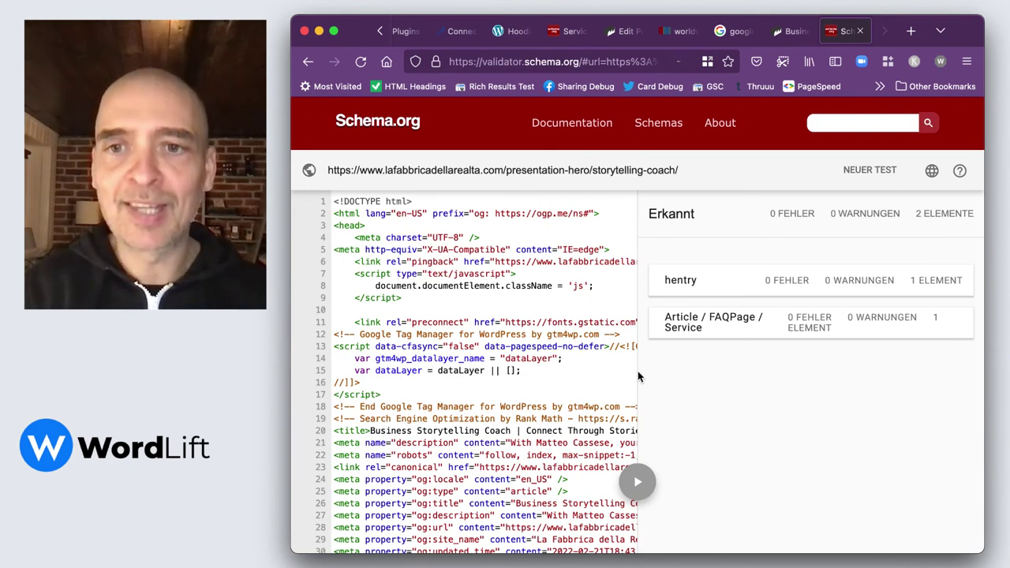
click(721, 304)
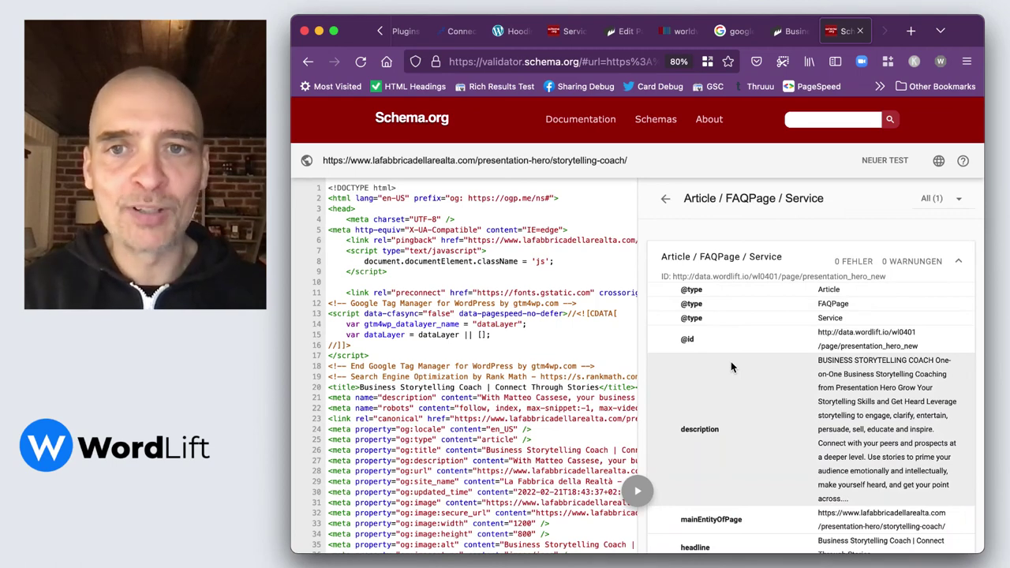
key(super+f)
text(service)
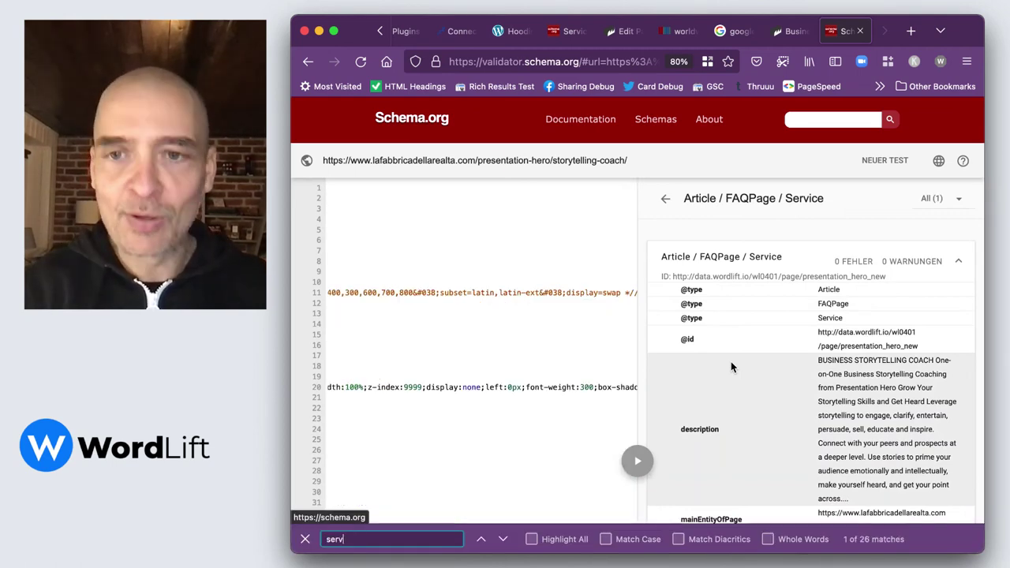
key(Return)
key(Return)
key(Return)
key(Return)
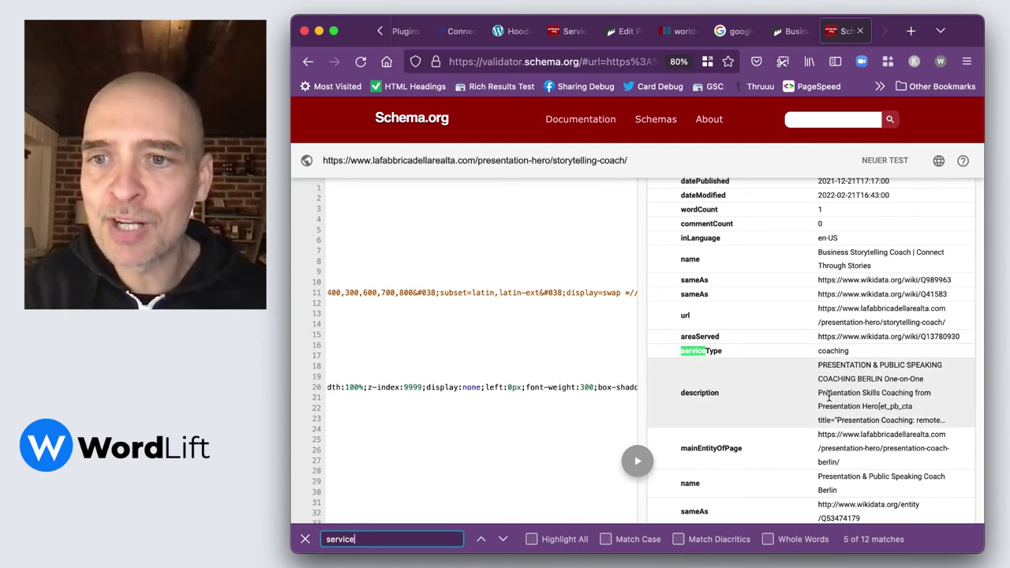
scroll(828, 397, down, 3)
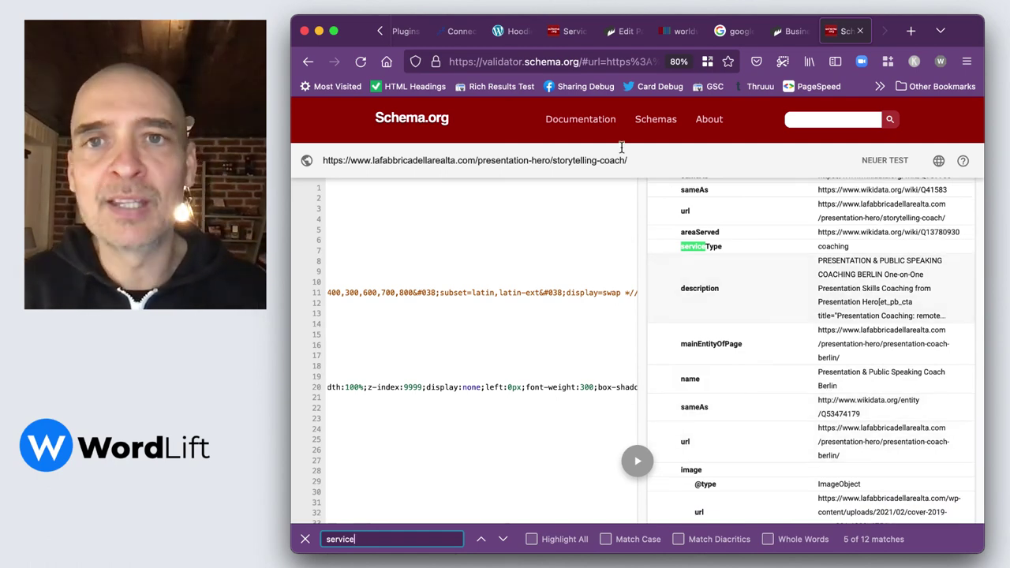
Switch to the schema.org/Service tab showing properties such as areaServed, audience and brand.
click(567, 37)
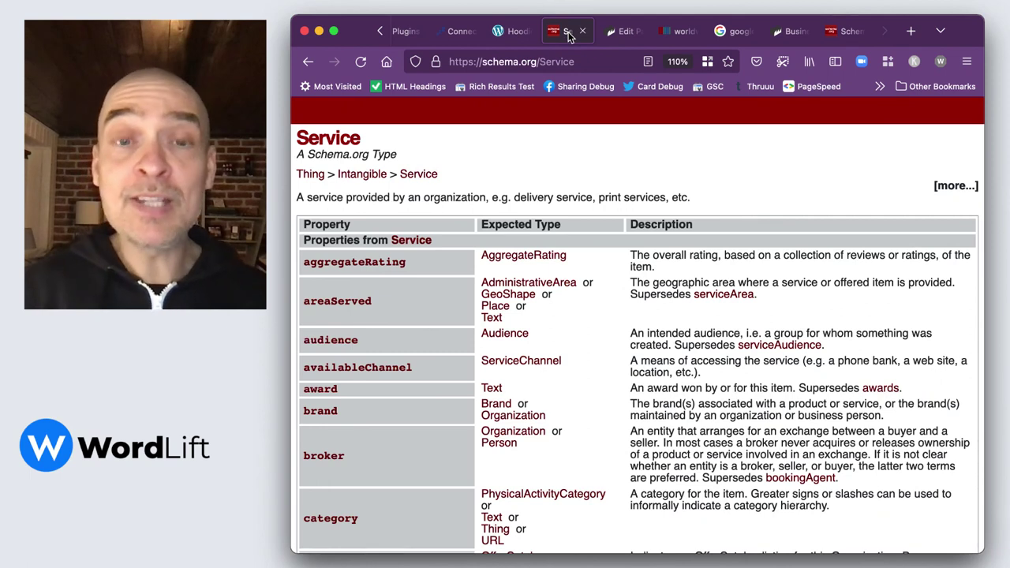